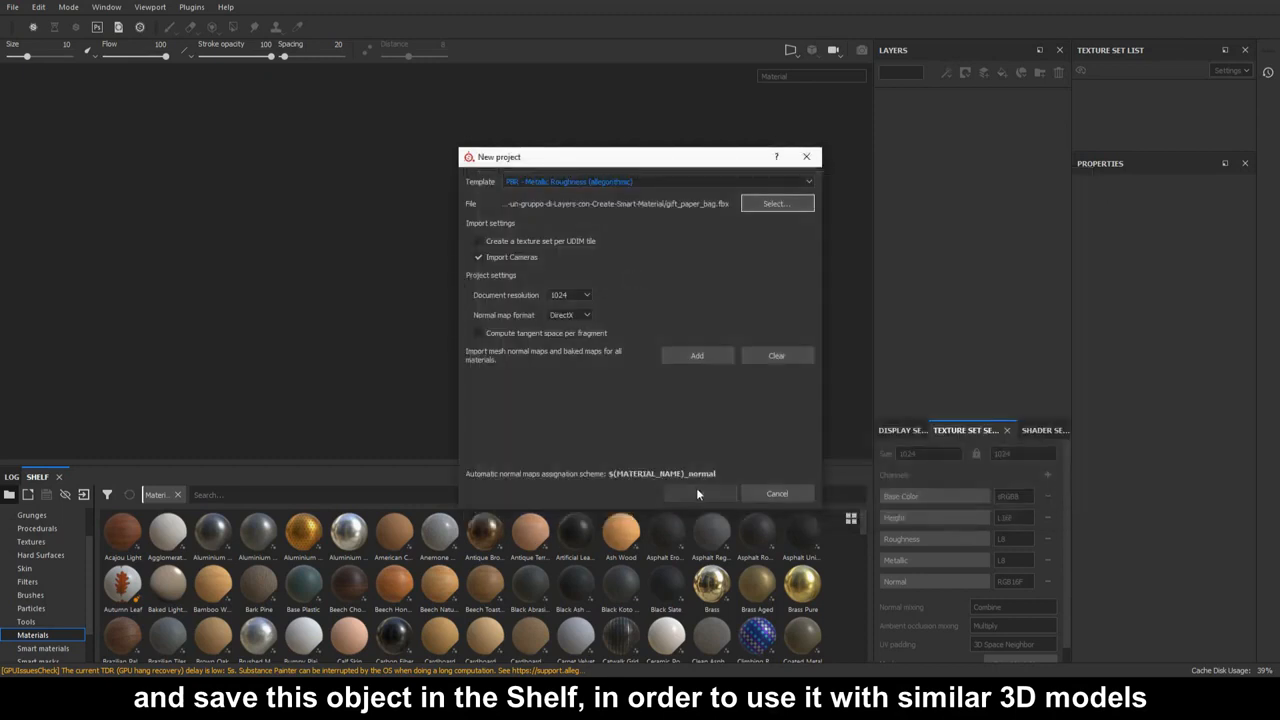
Step: Create the new project from gift_paper_bag.fbx and make ribbon_bow the active texture set
click(697, 492)
alt+drag(606, 409, 645, 354)
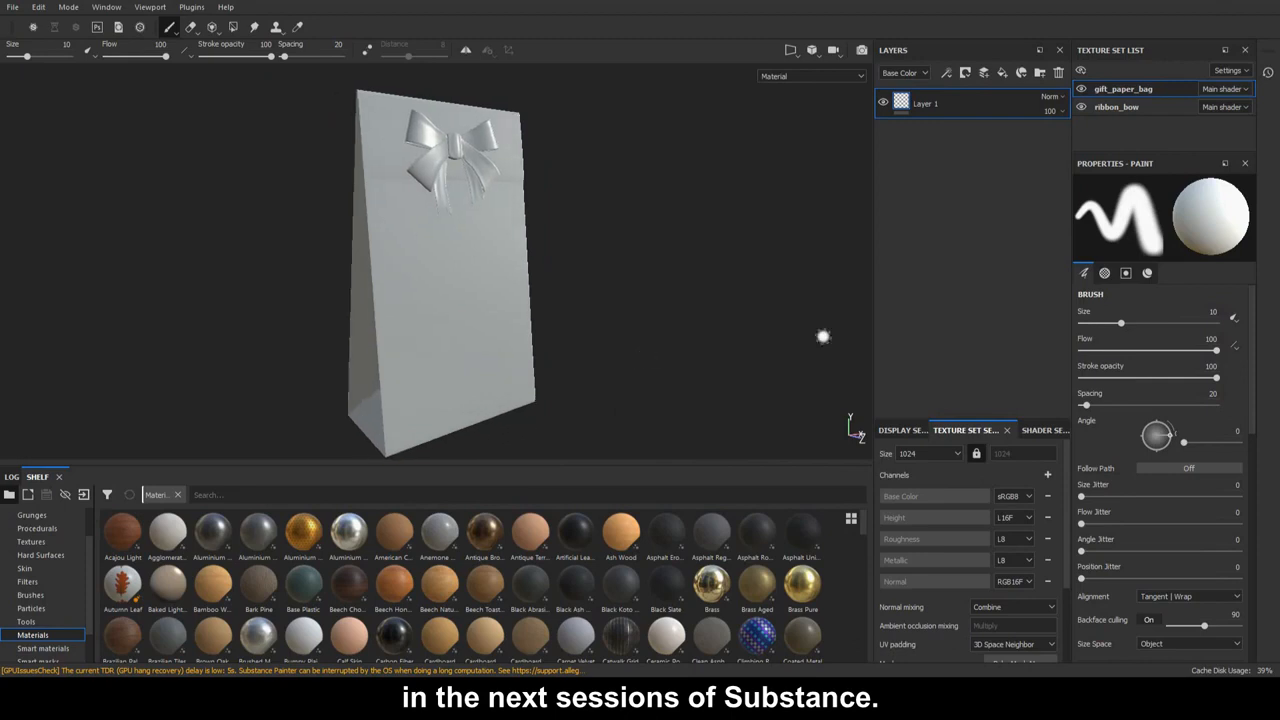
click(1108, 104)
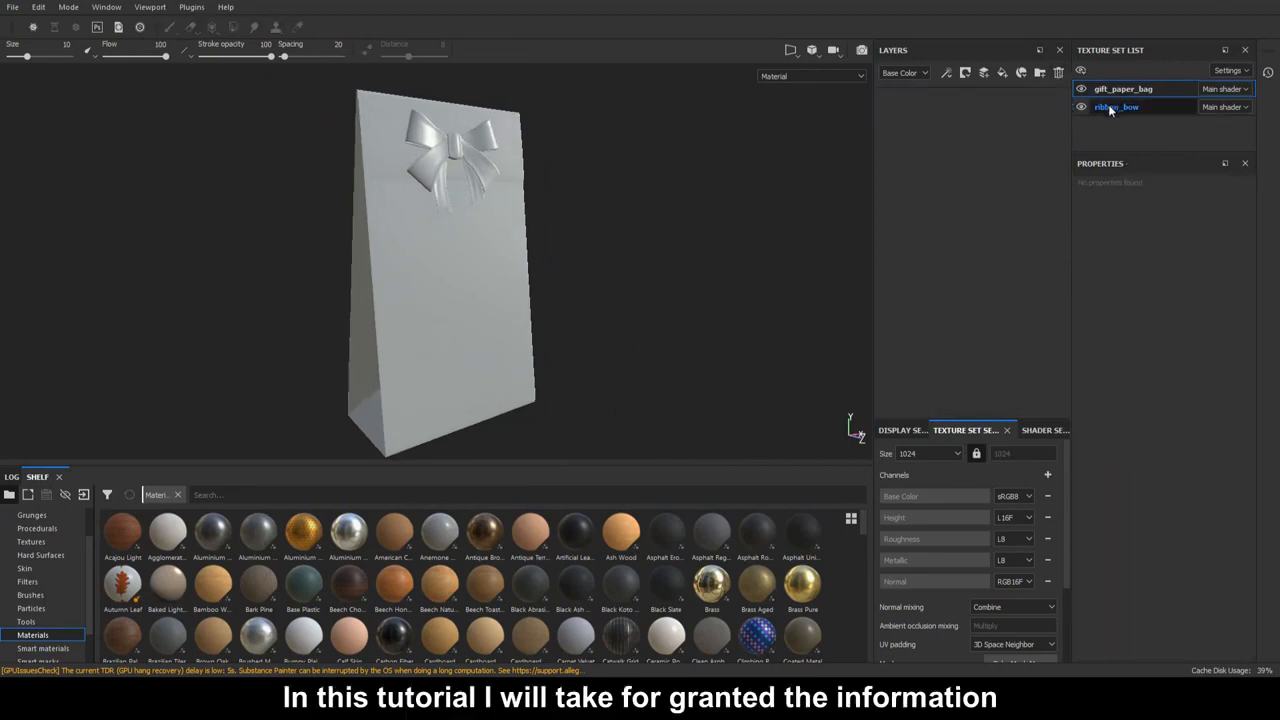
alt+drag(760, 260, 739, 247)
shift+right_drag(747, 257, 732, 249)
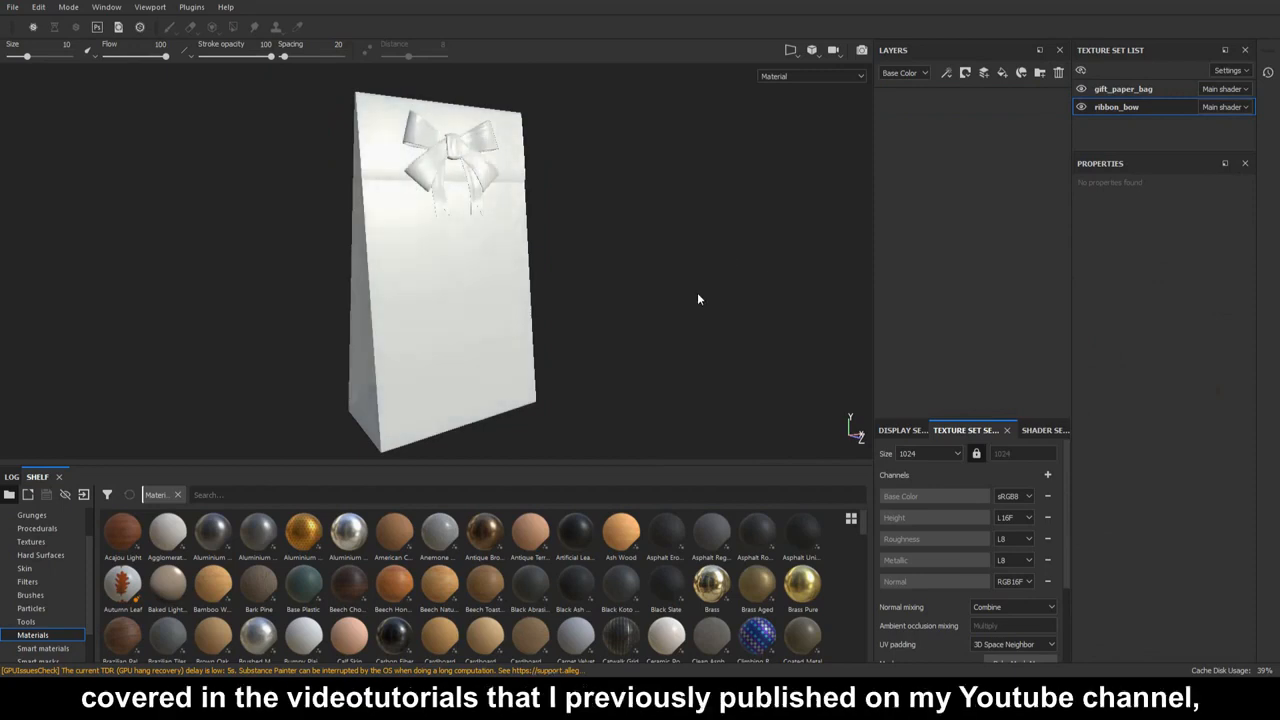
alt+middle_drag(677, 309, 716, 309)
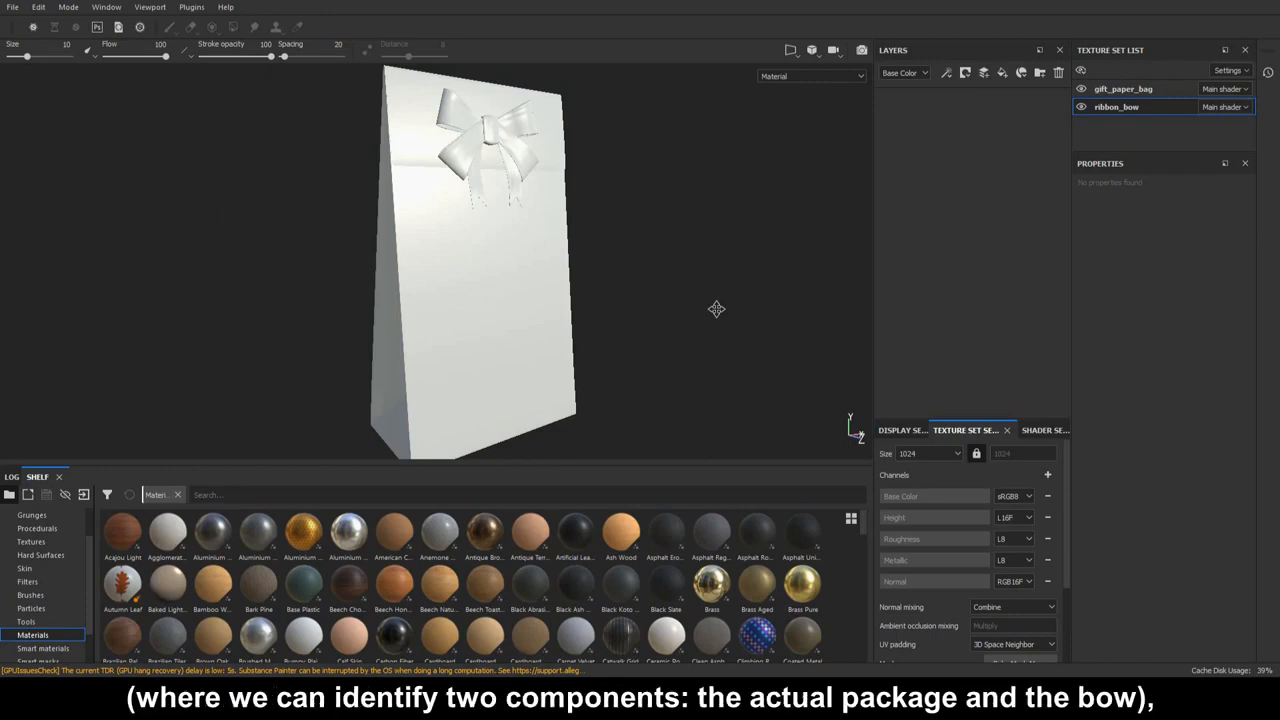
Step: Hide and reshow the gift_paper_bag and ribbon_bow texture sets to check which part of the model each covers
click(1081, 89)
click(1081, 89)
click(1081, 107)
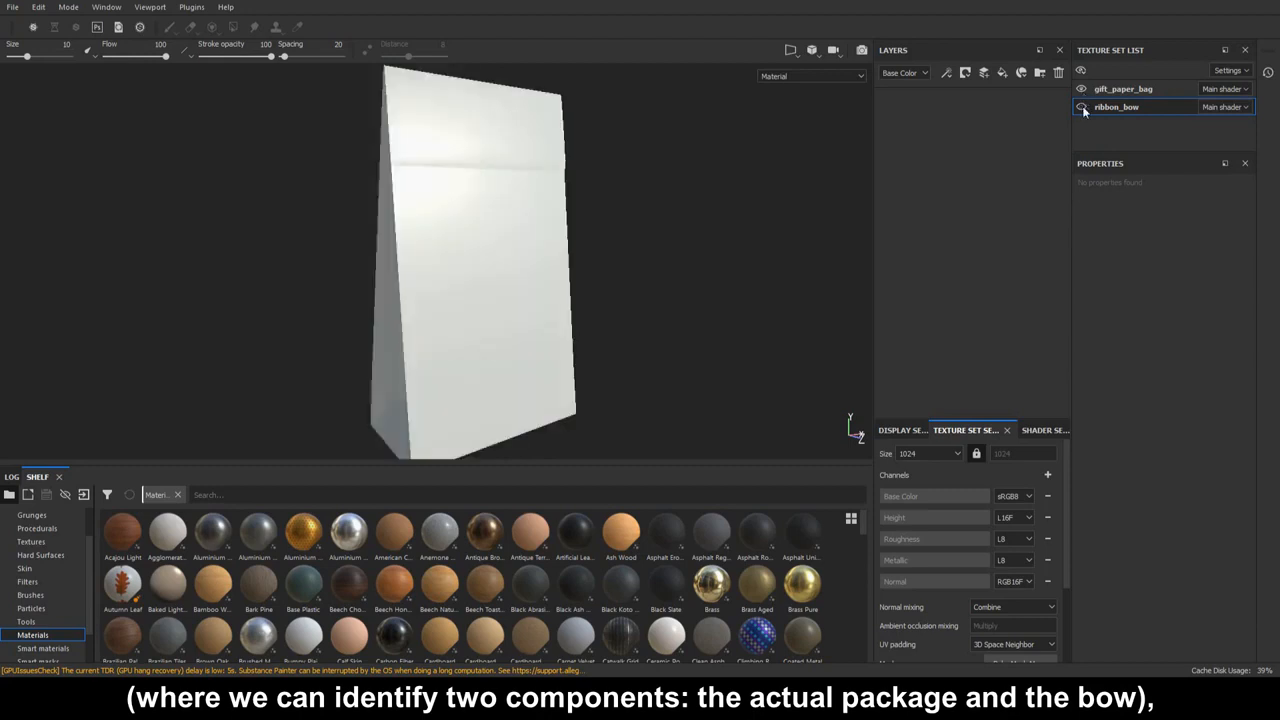
click(1081, 107)
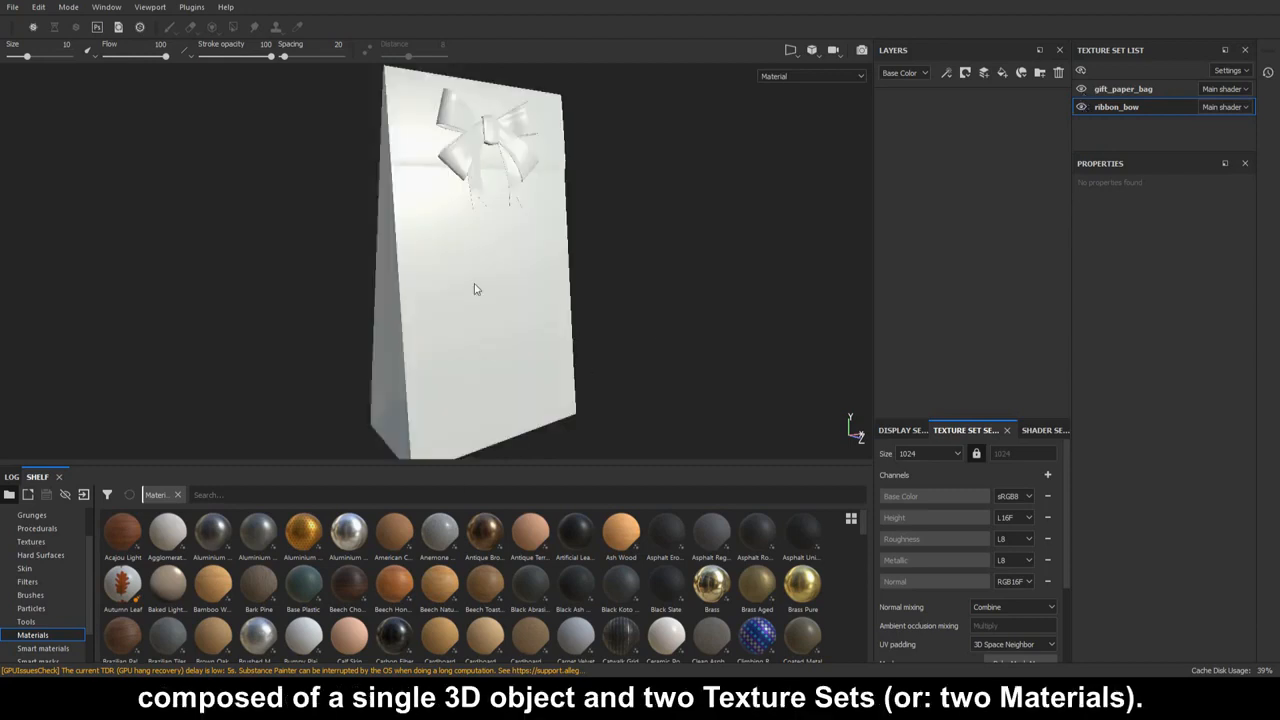
Step: Enlarge the texture set list and, after viewing gift_paper_bag, return to ribbon_bow as the active texture set
drag(1153, 150, 1158, 199)
click(1143, 91)
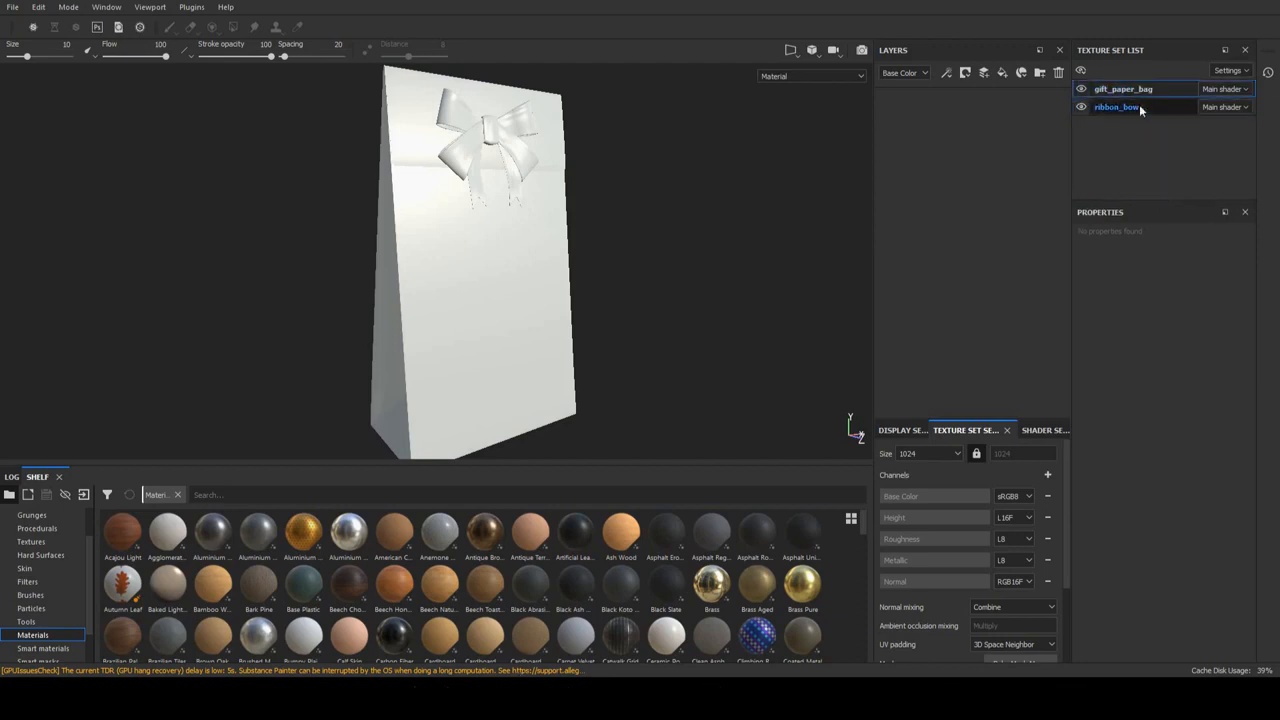
click(1139, 107)
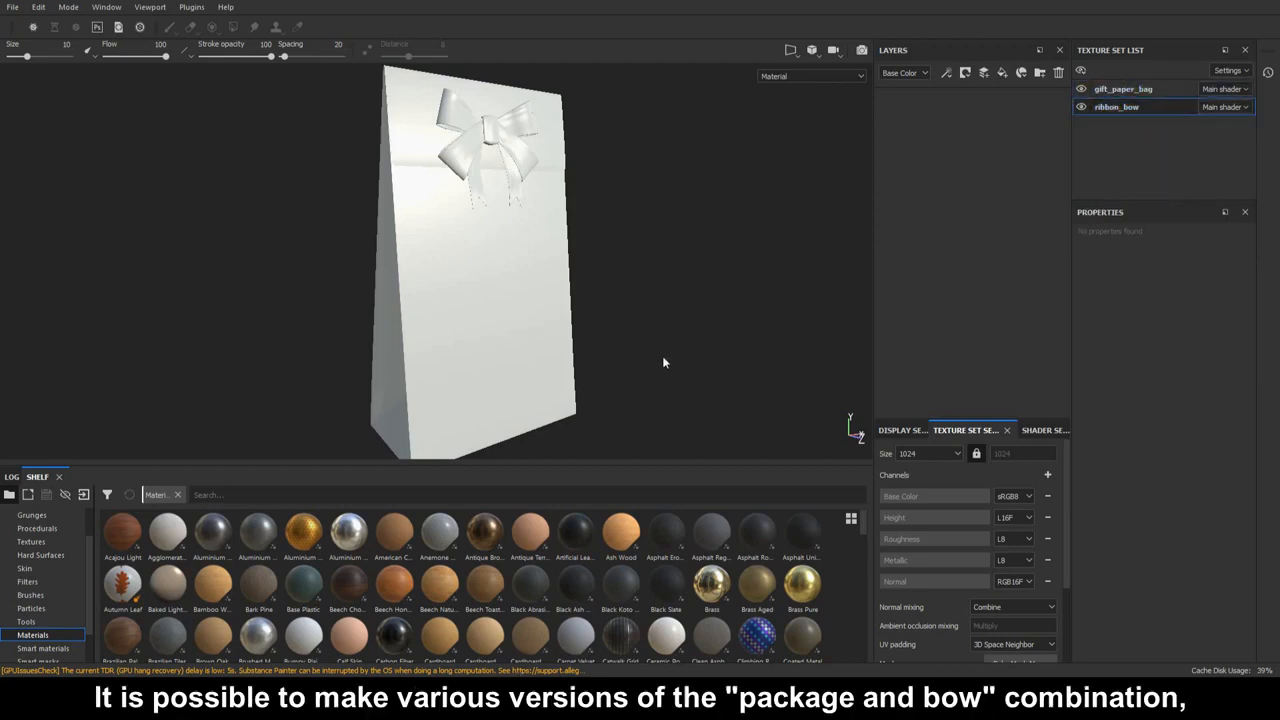
alt+drag(662, 356, 642, 325)
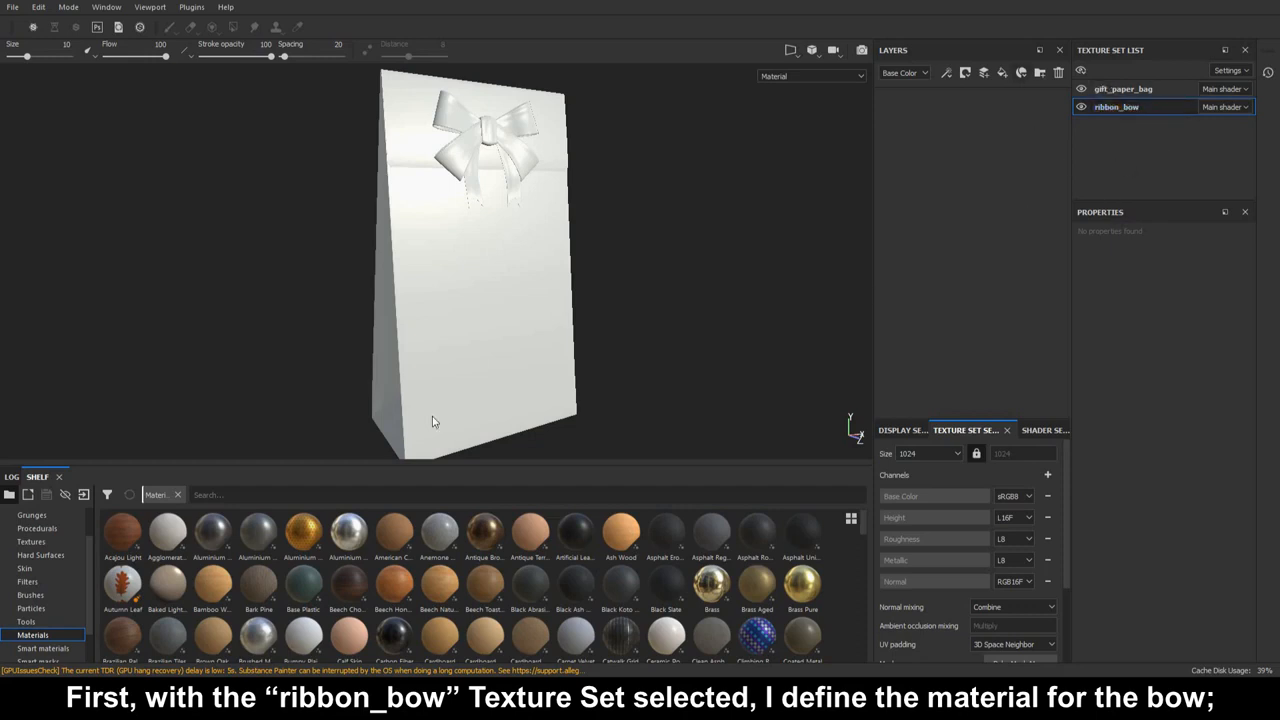
Step: Find the Silk Smooth Red material in the shelf and add it as a layer to the ribbon_bow texture set
click(360, 494)
text(smoo)
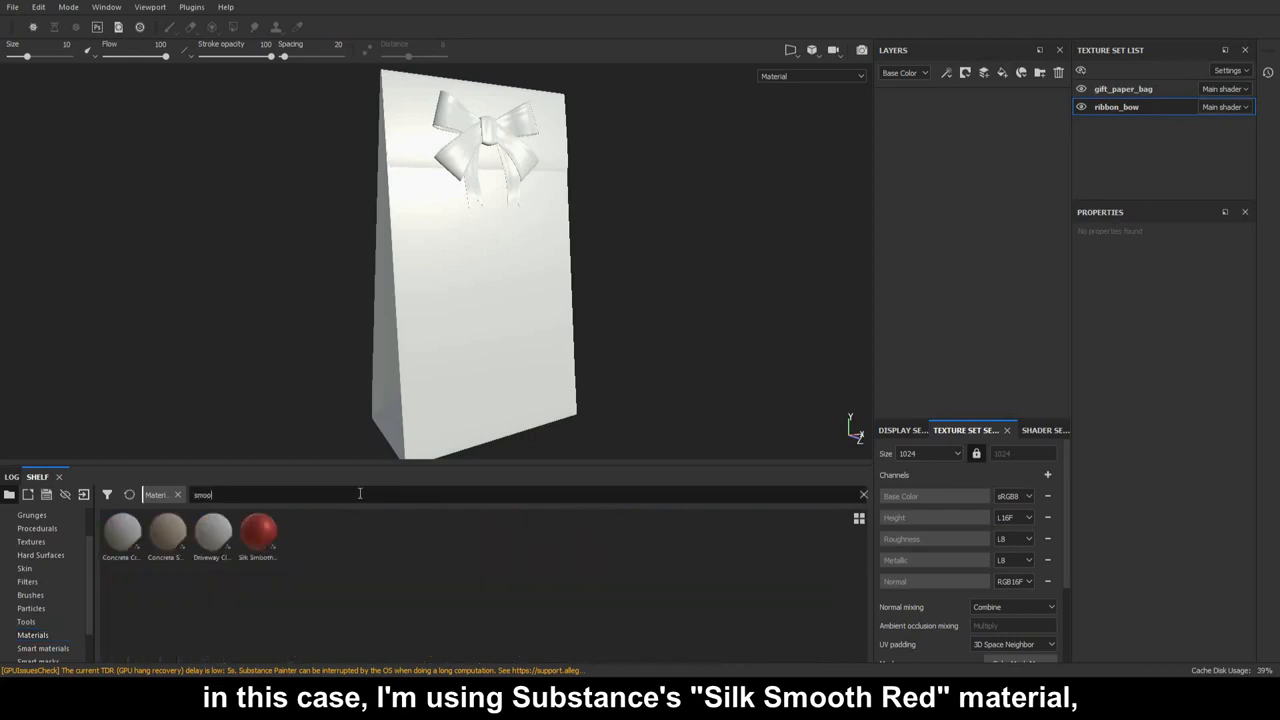
drag(258, 531, 943, 251)
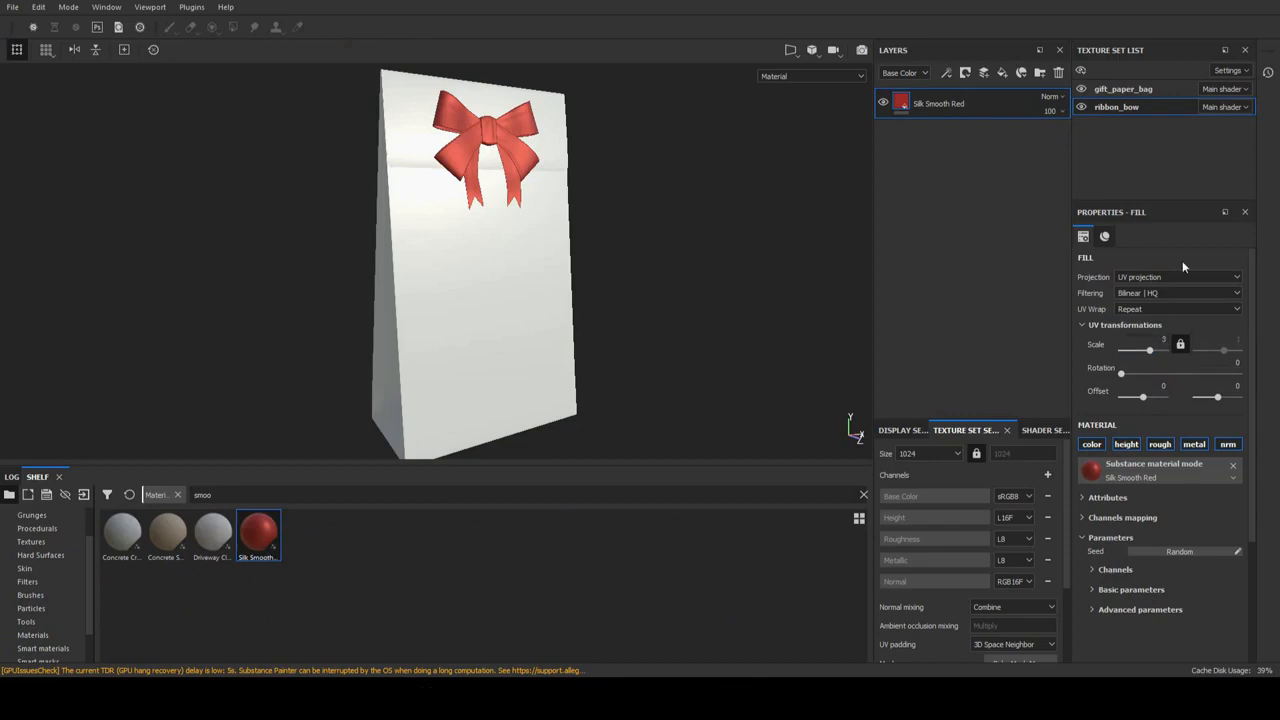
Step: Set the Silk Color in the Silk Smooth Red layer's advanced parameters to RGB 0.57, 0.52, 0.49
click(1123, 609)
scroll(1123, 605, down, 4)
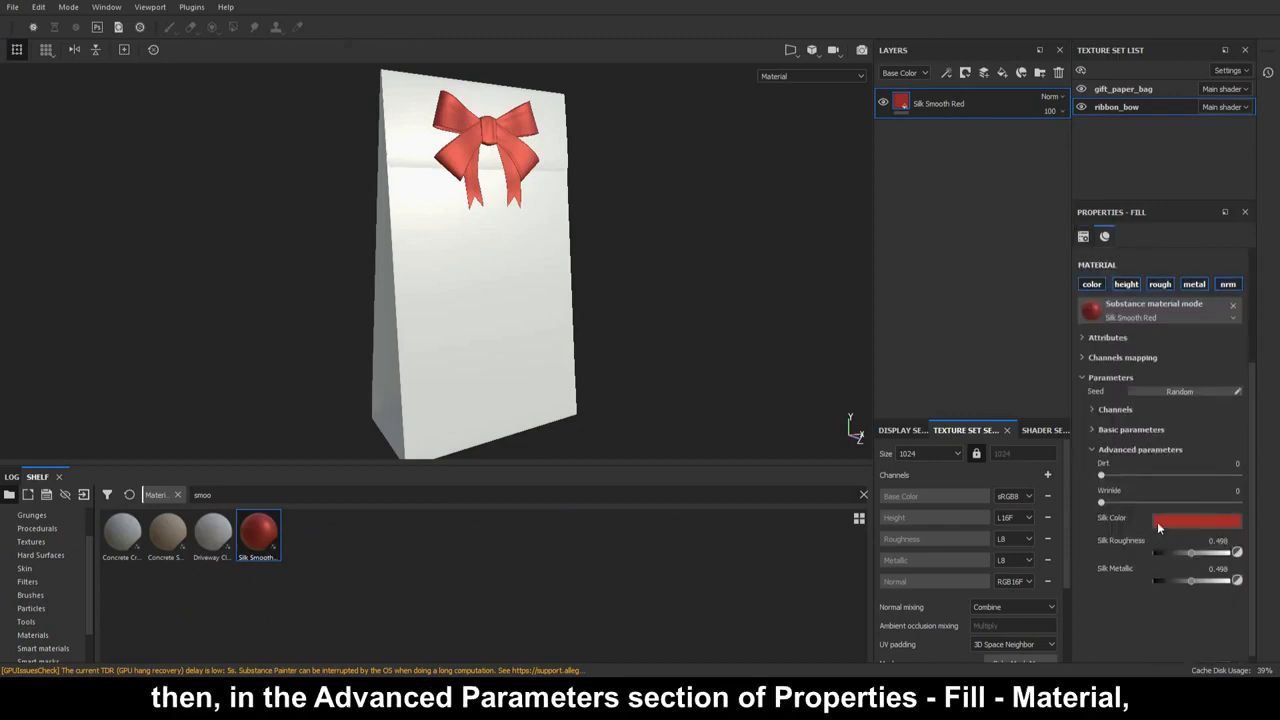
click(1176, 512)
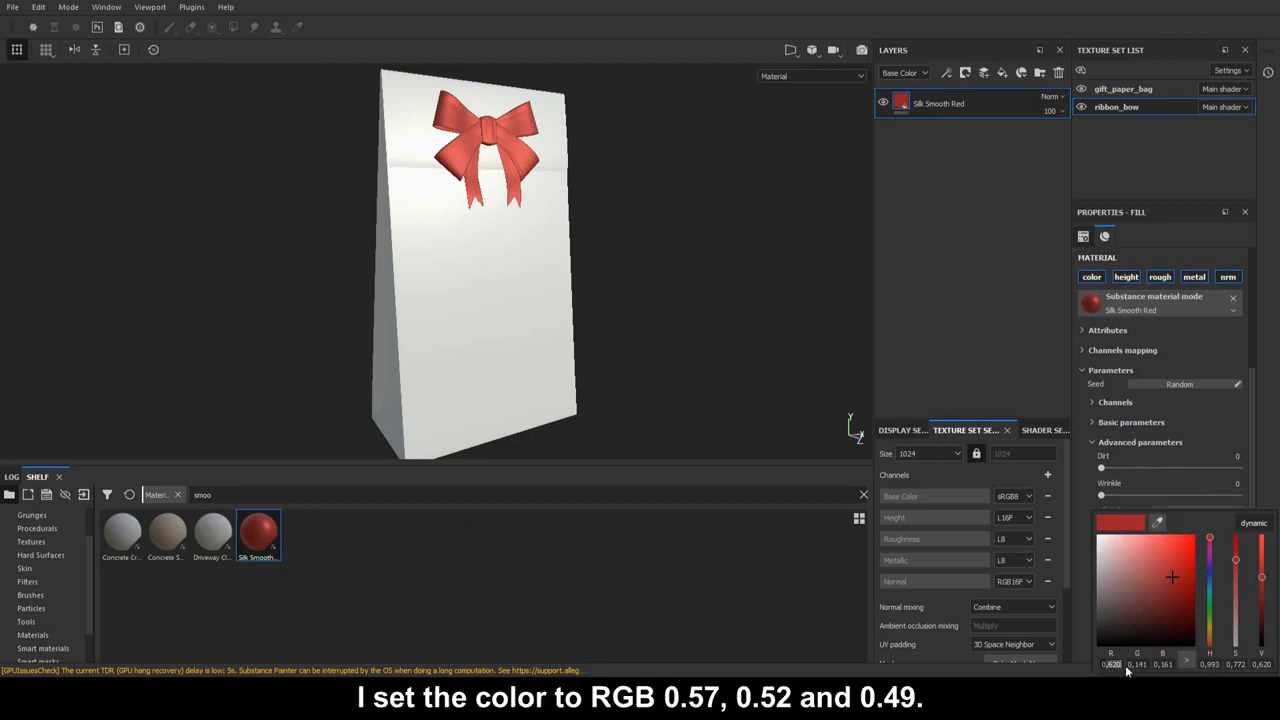
text(57)
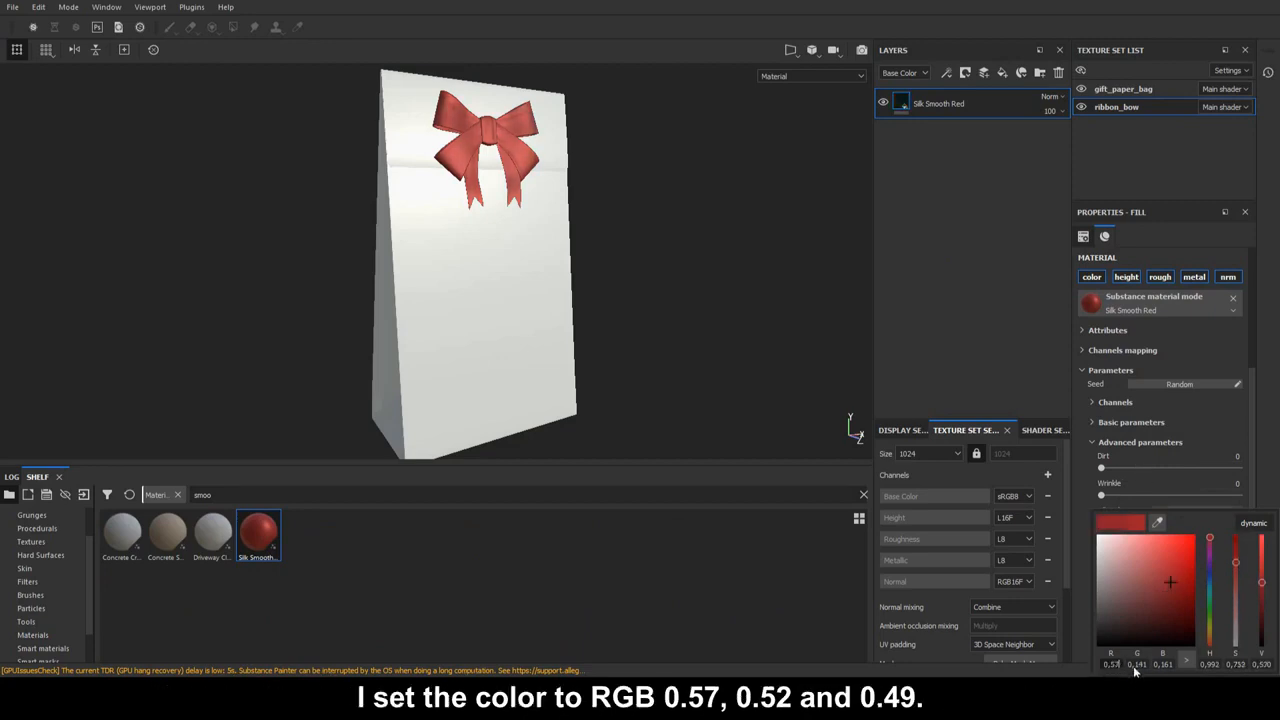
drag(1134, 667, 1139, 668)
text(52)
key(Return)
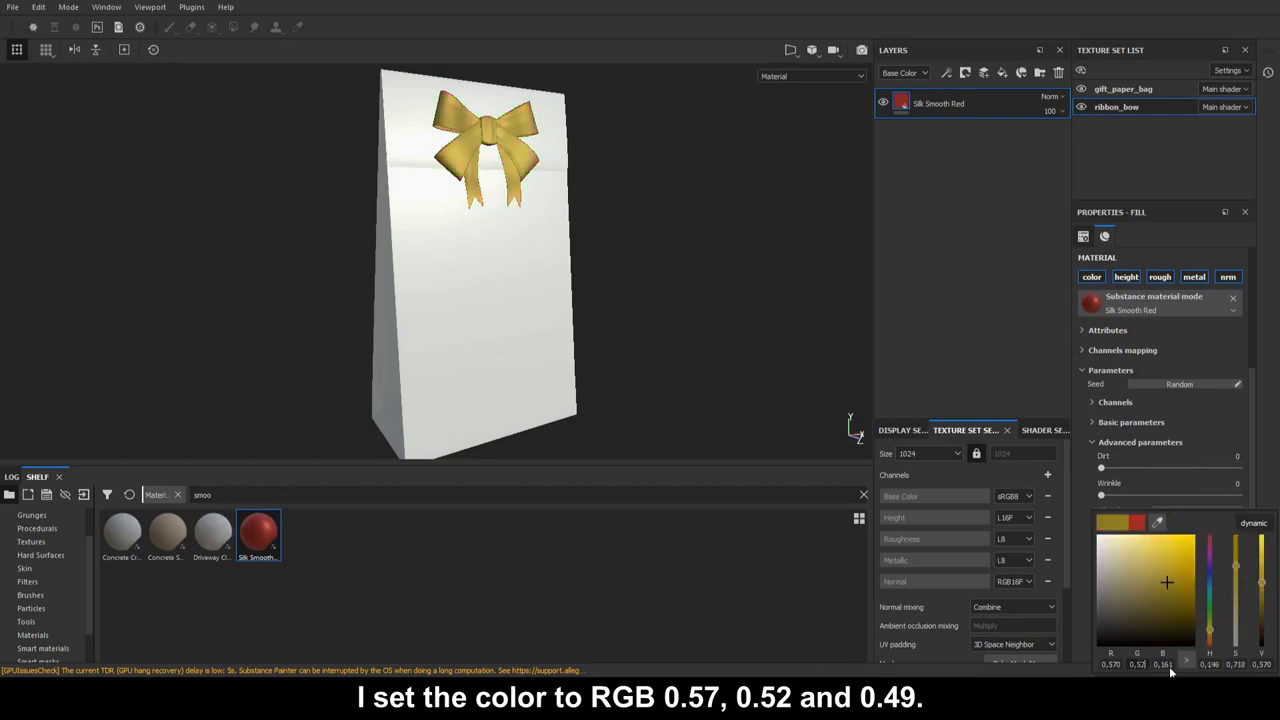
drag(1159, 666, 1168, 667)
text(49)
key(Return)
click(930, 379)
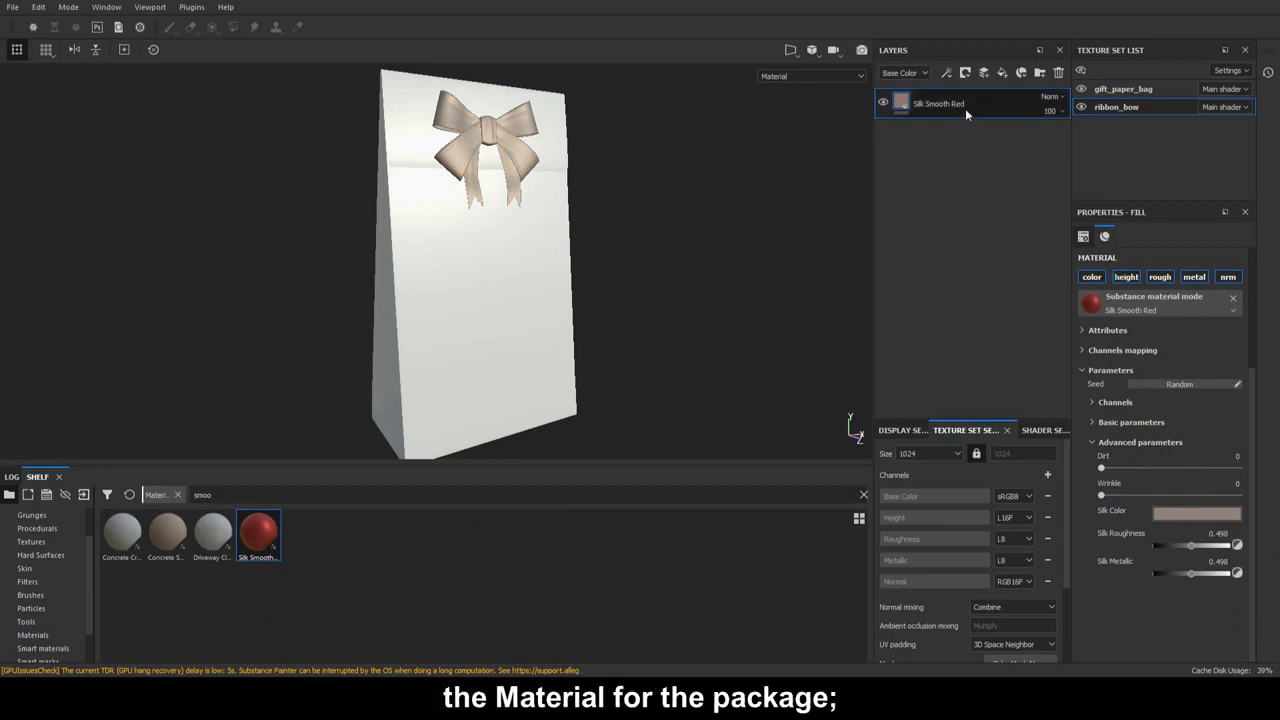
Step: Find the Cardboard Paper material in the shelf and add it as a layer below Silk Smooth Red
shift+right_drag(650, 243, 695, 251)
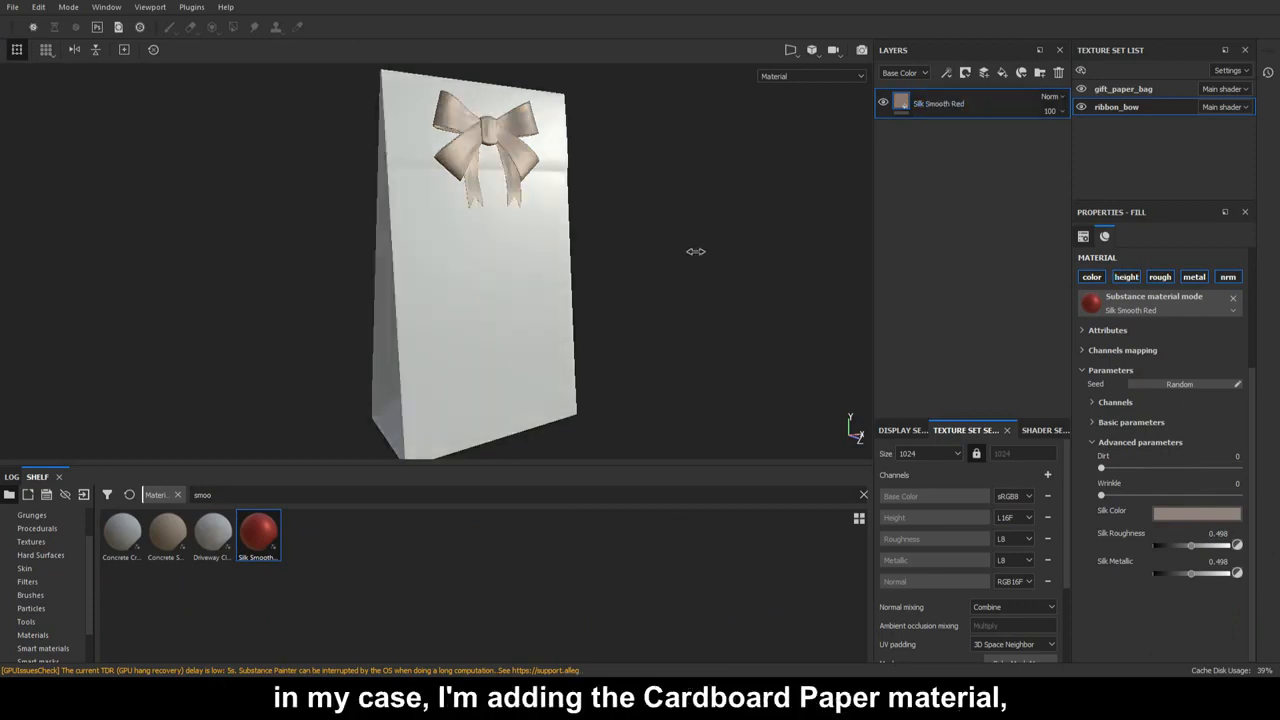
drag(244, 499, 1, 475)
text(card)
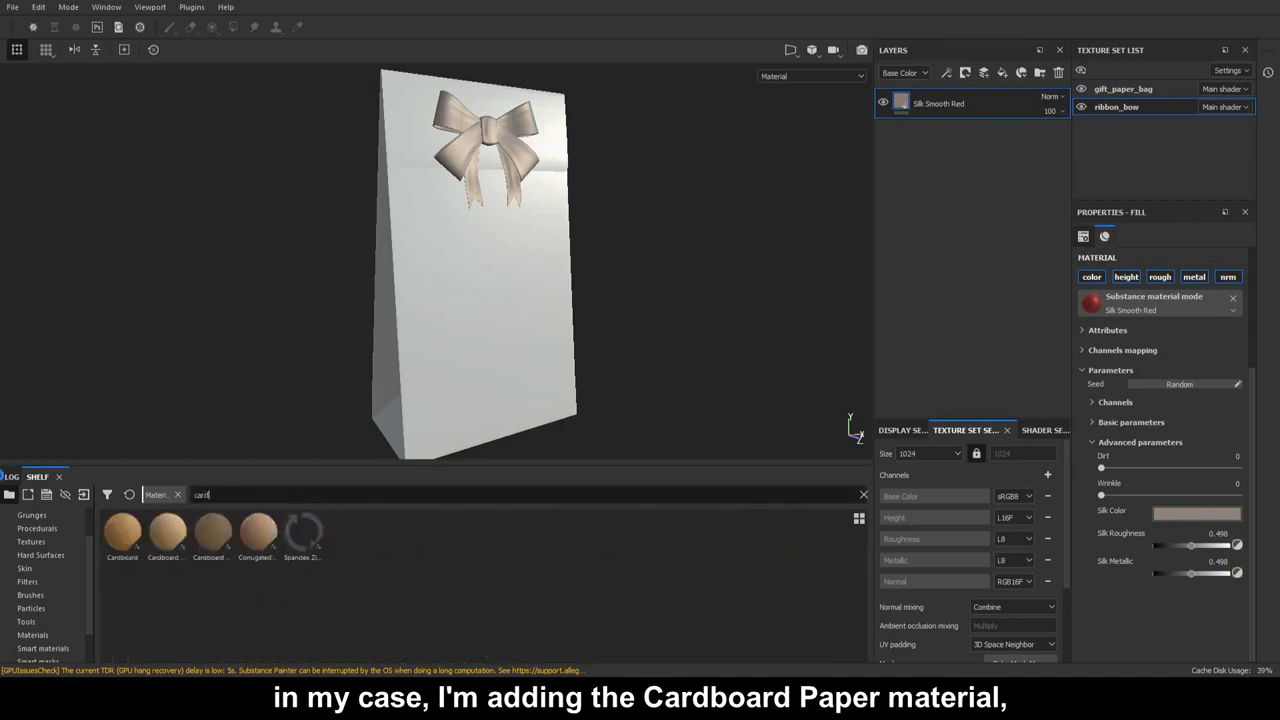
mouse_move(168, 533)
drag(168, 533, 990, 240)
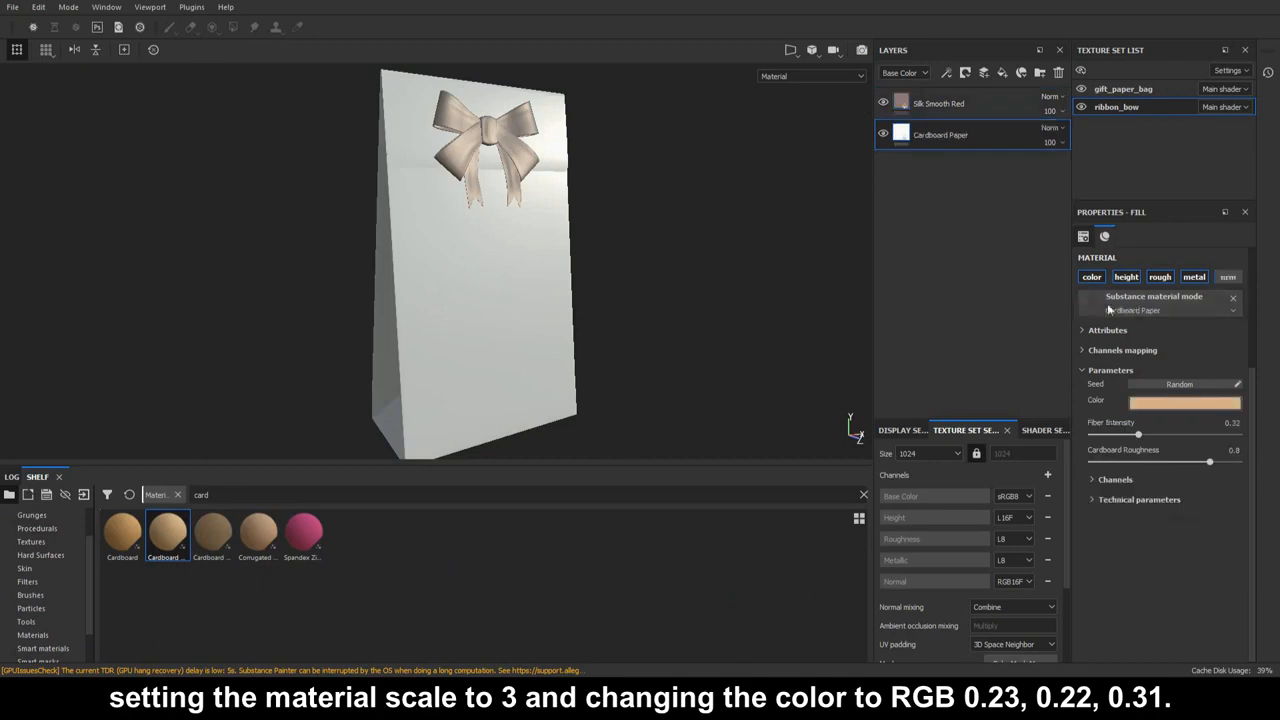
Step: Set the UV scale of the Cardboard Paper layer to 3
scroll(1160, 274, up, 3)
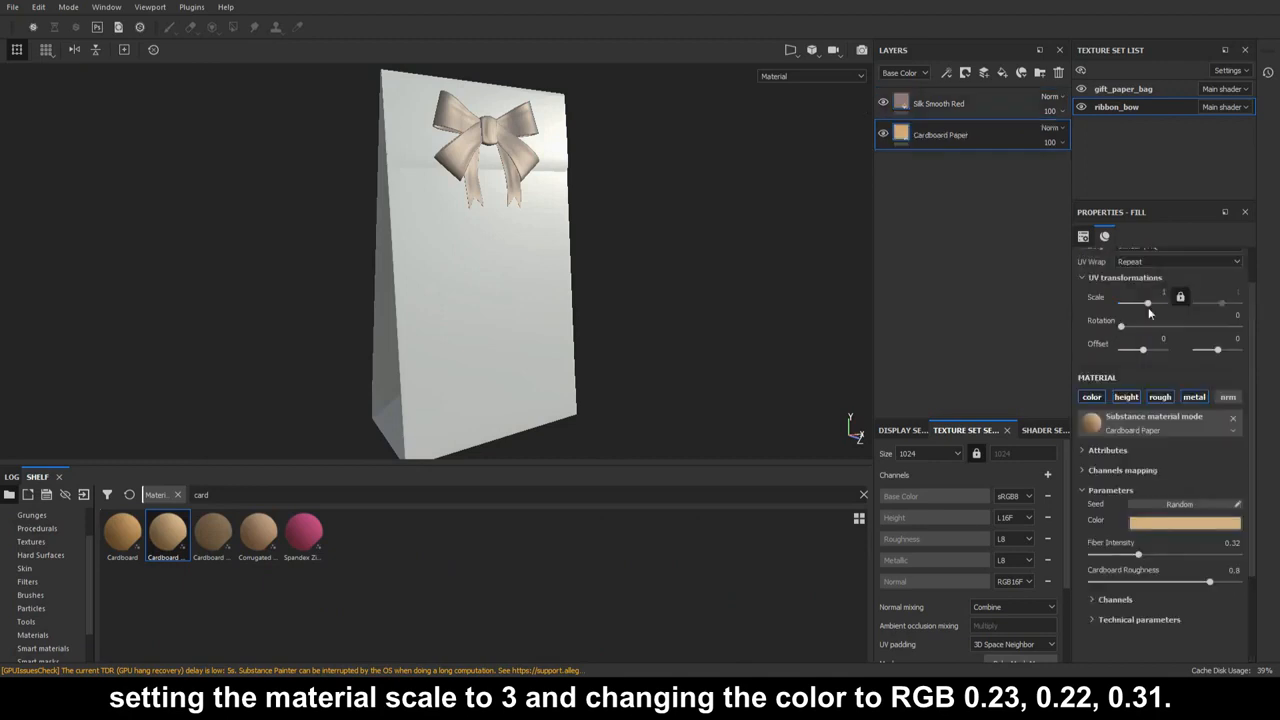
text(3)
key(Return)
Step: Set the Cardboard Paper layer's color to RGB 0.23, 0.22, 0.31
click(1194, 526)
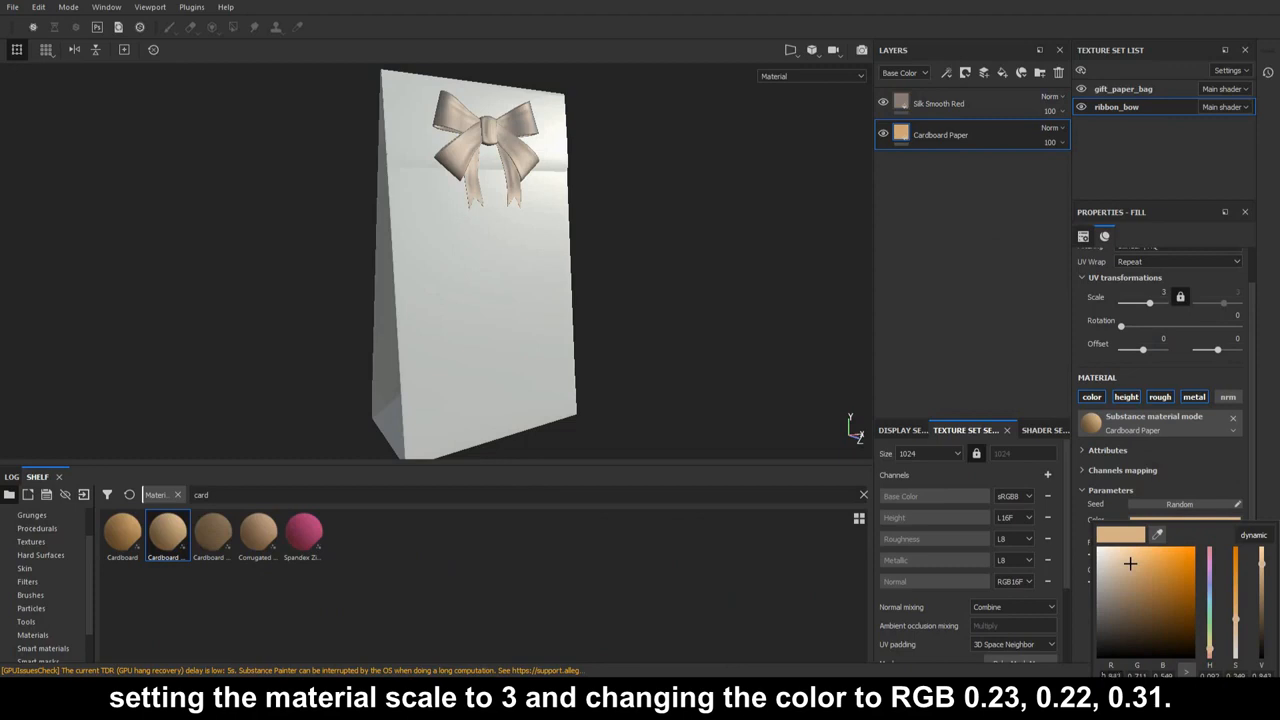
double_click(1108, 676)
text(0.23)
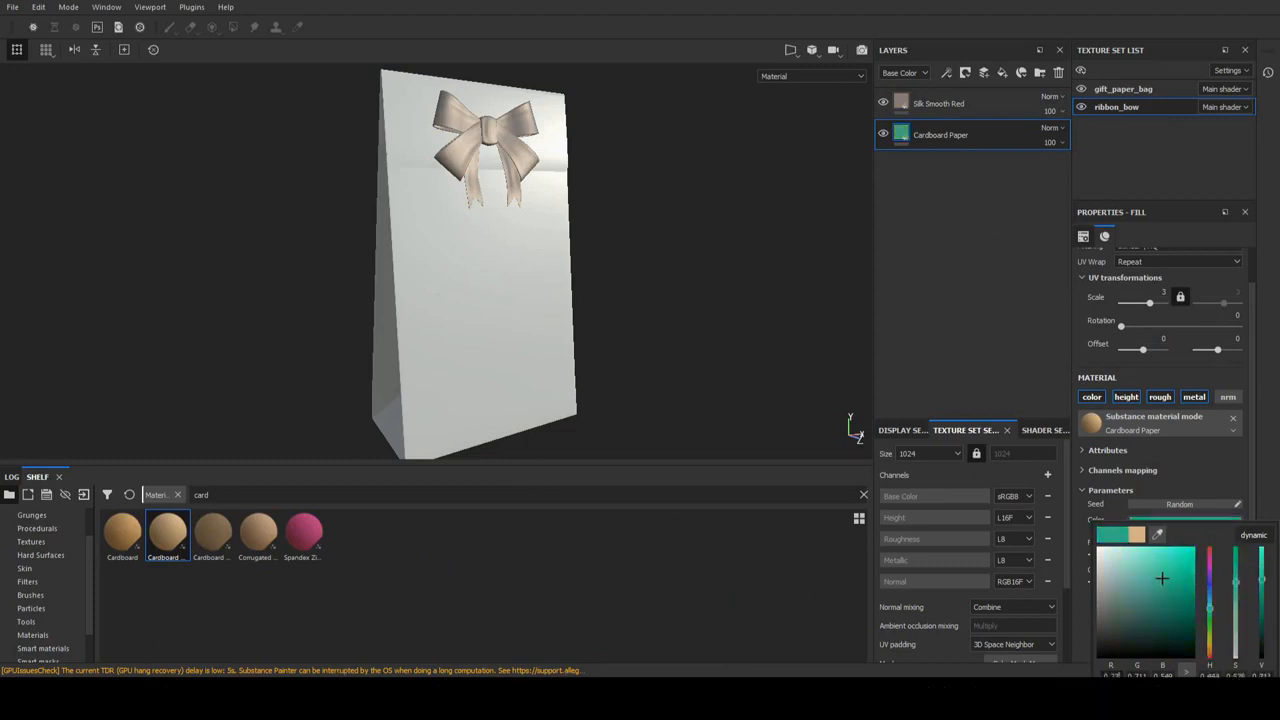
key(Tab)
text(0.22)
key(Tab)
text(0.31)
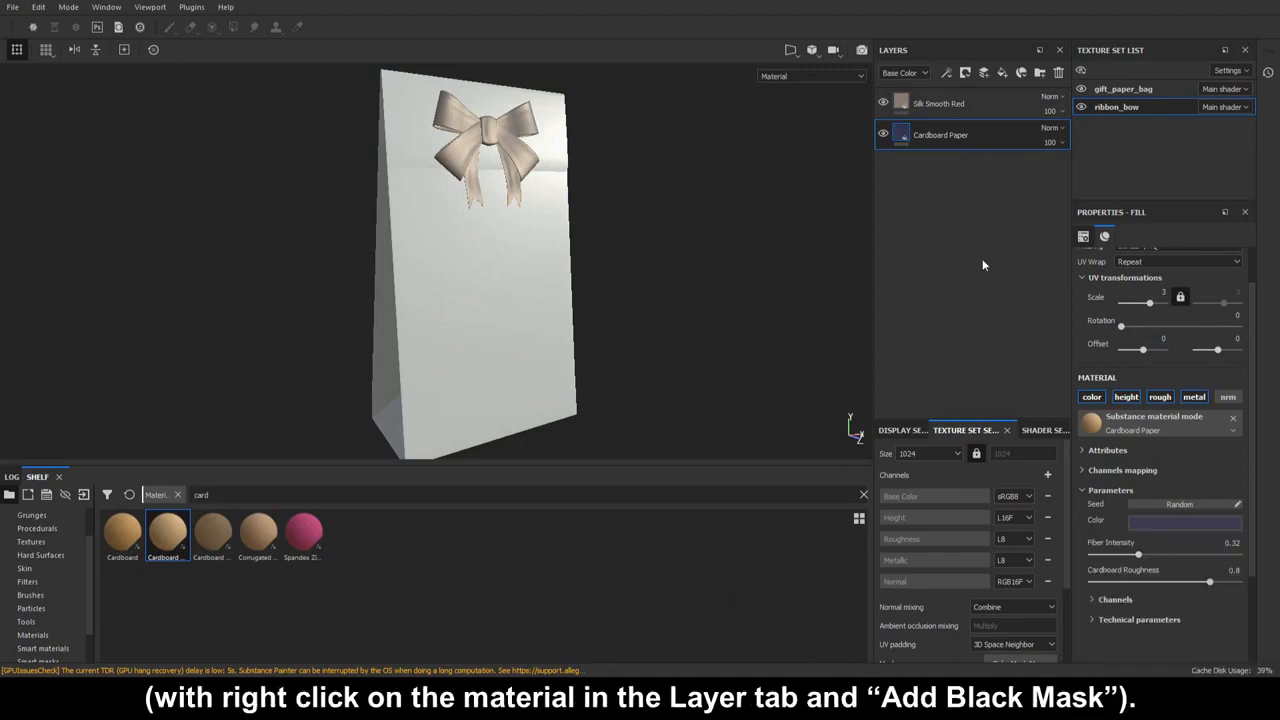
Step: Add a black mask to both the Silk Smooth Red and the Cardboard Paper layers
right_click(968, 108)
click(1008, 123)
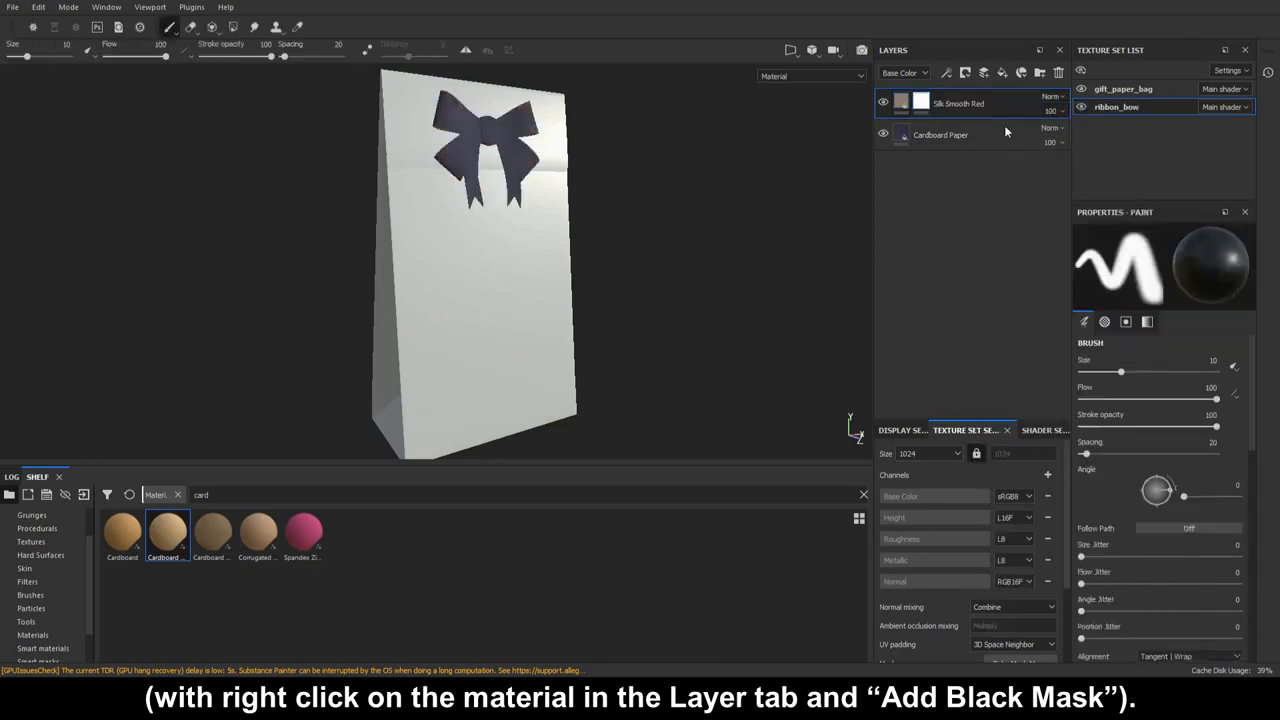
right_click(979, 138)
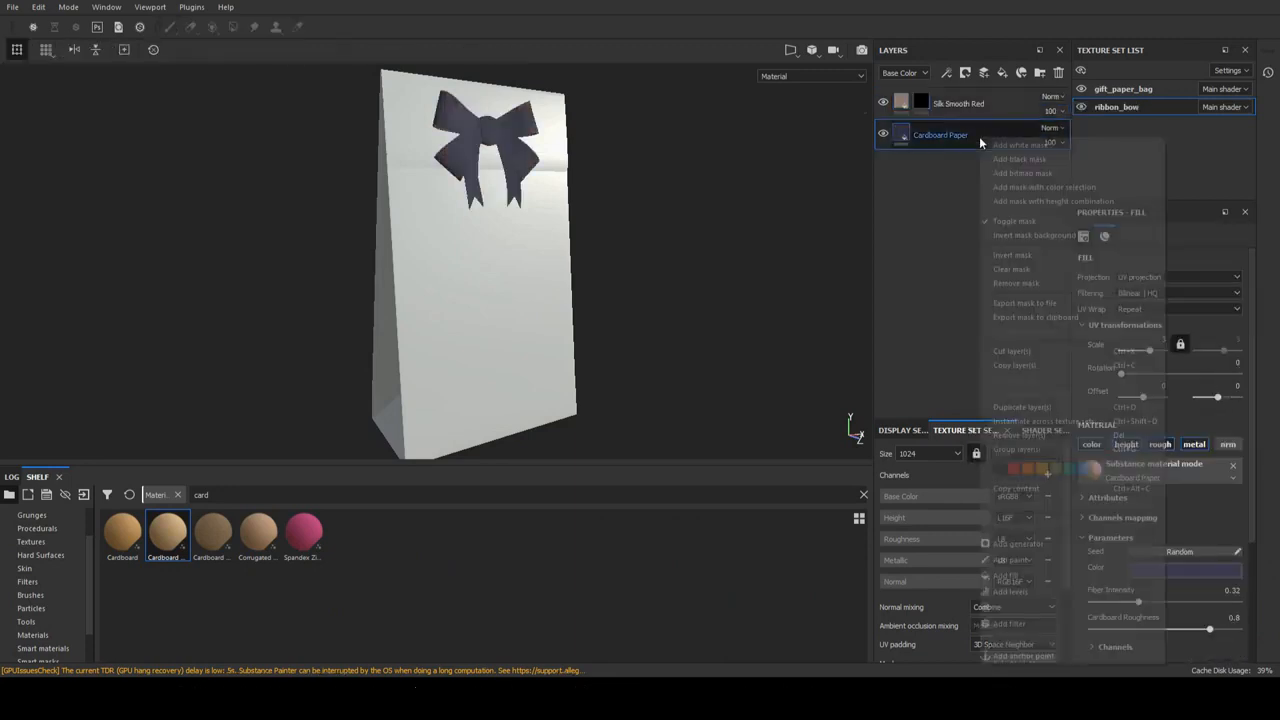
click(1036, 159)
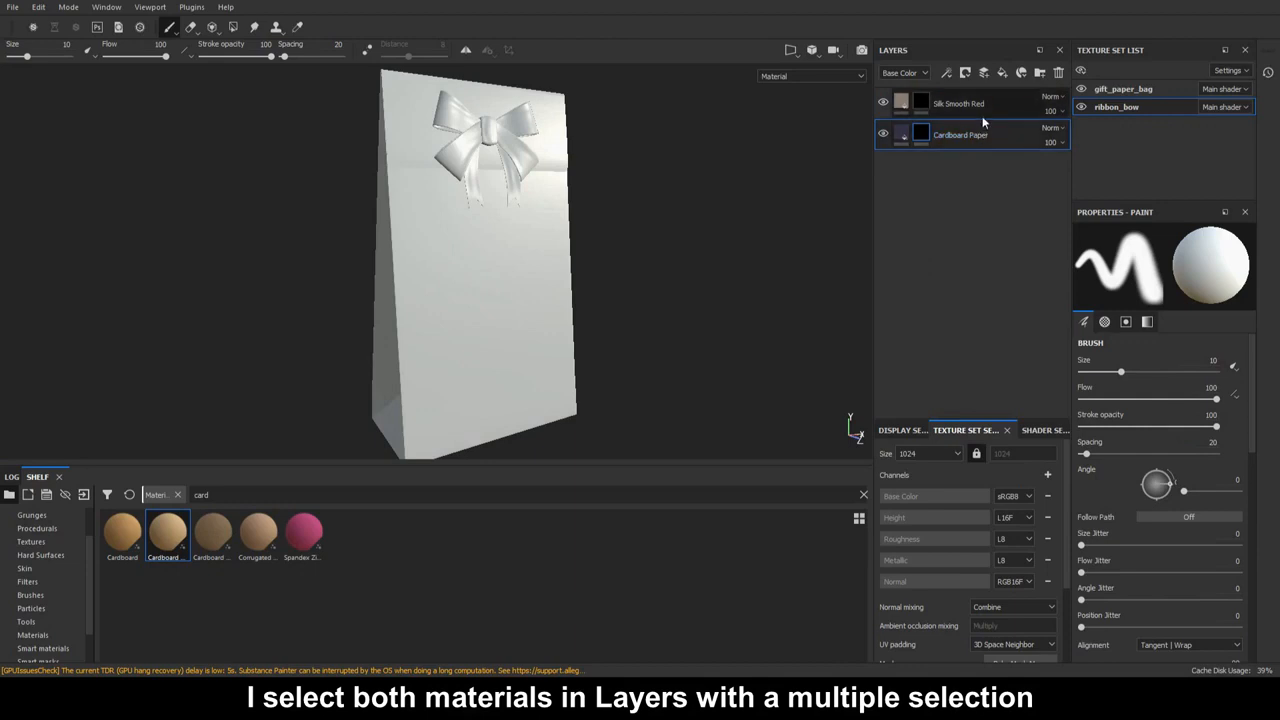
Step: Group the Silk Smooth Red and Cardboard Paper layers into one folder
ctrl+click(1018, 108)
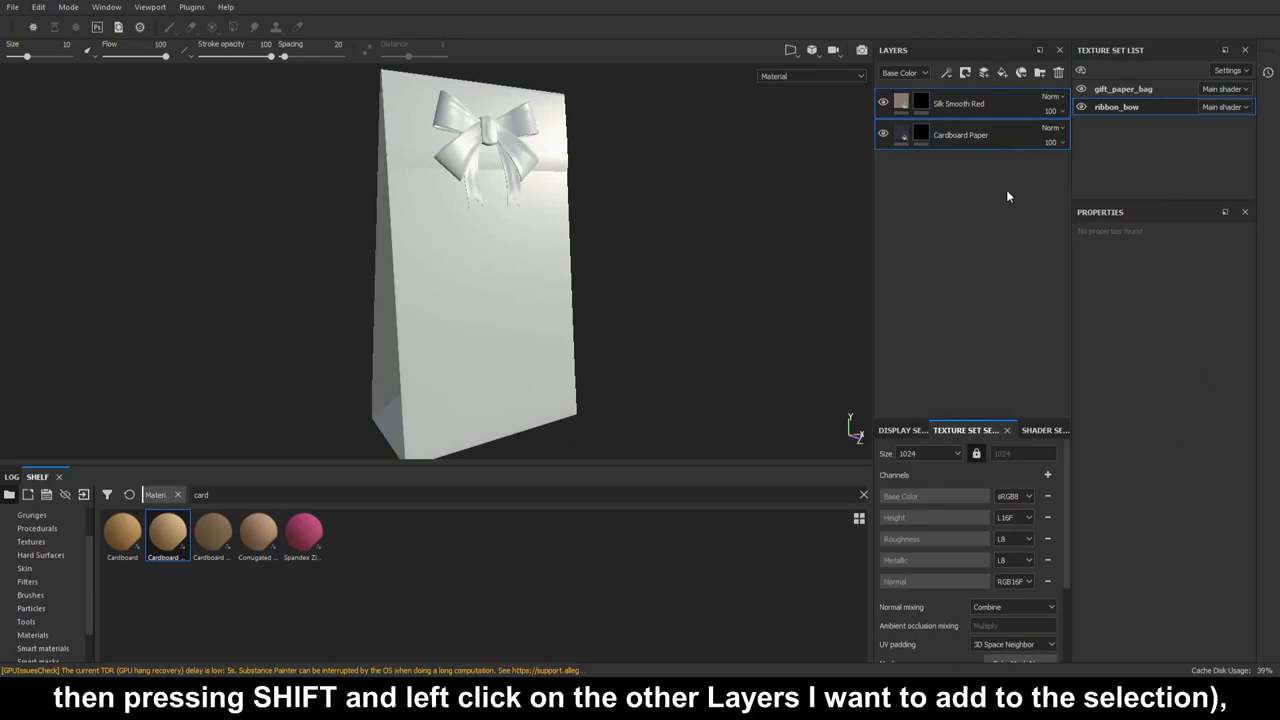
right_click(1012, 103)
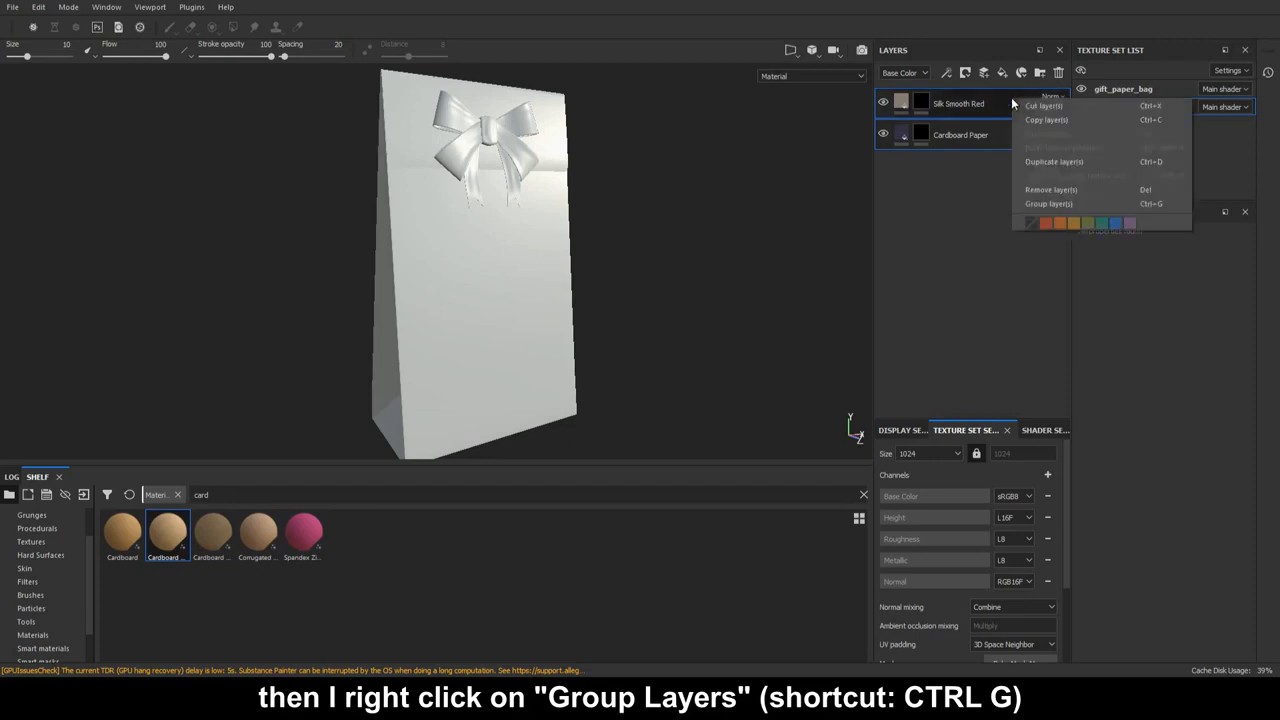
click(1050, 203)
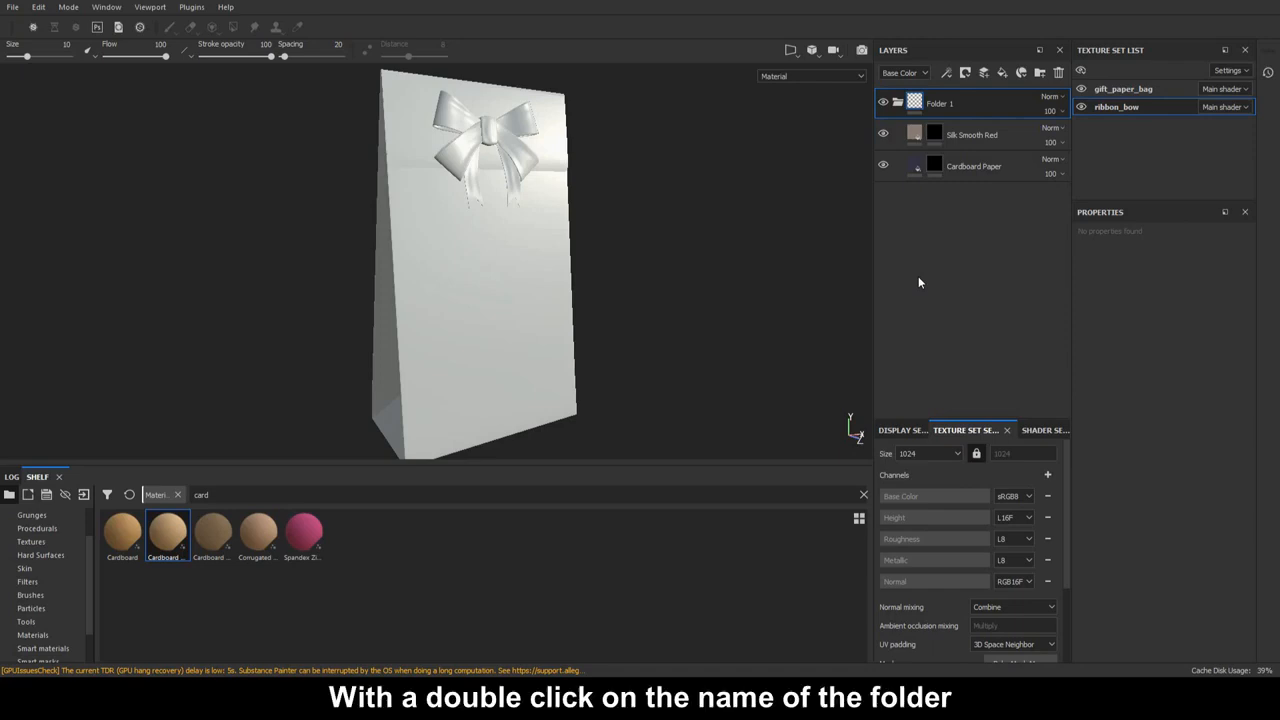
Step: Rename the layer folder as _my_gift_bag_and_ribbon
double_click(940, 103)
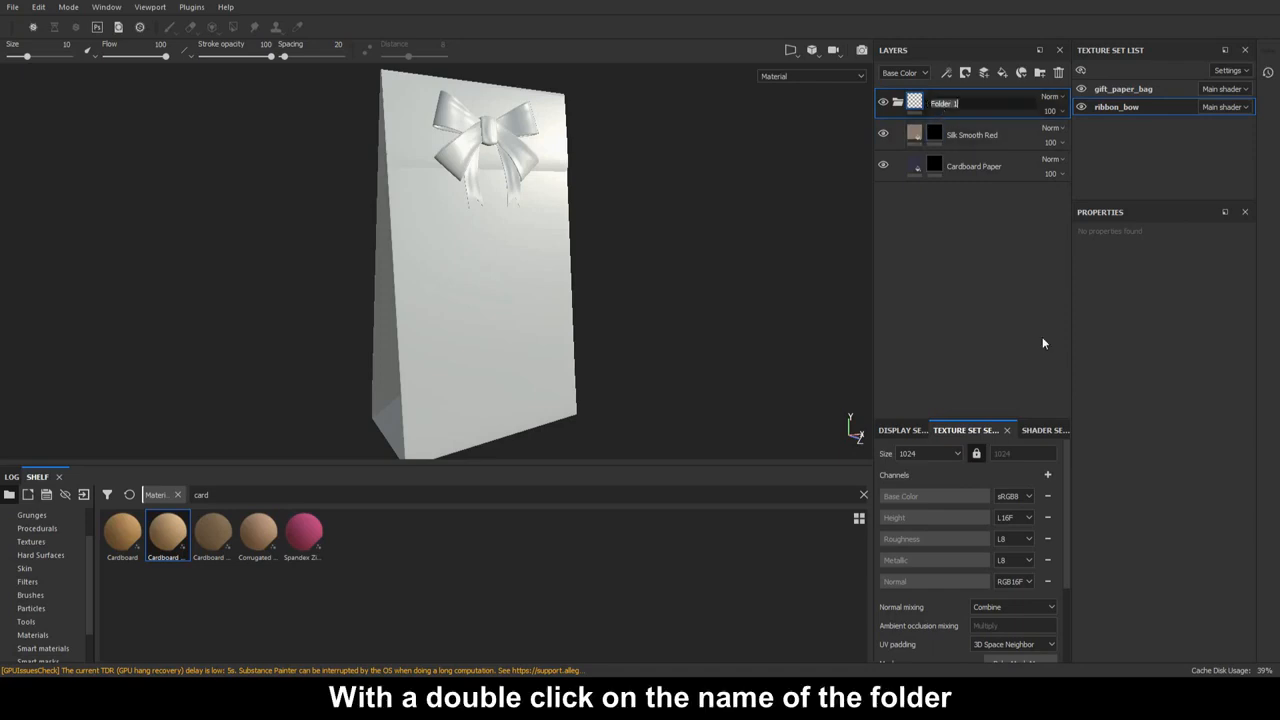
text(gift_bag_alnd_ribbon)
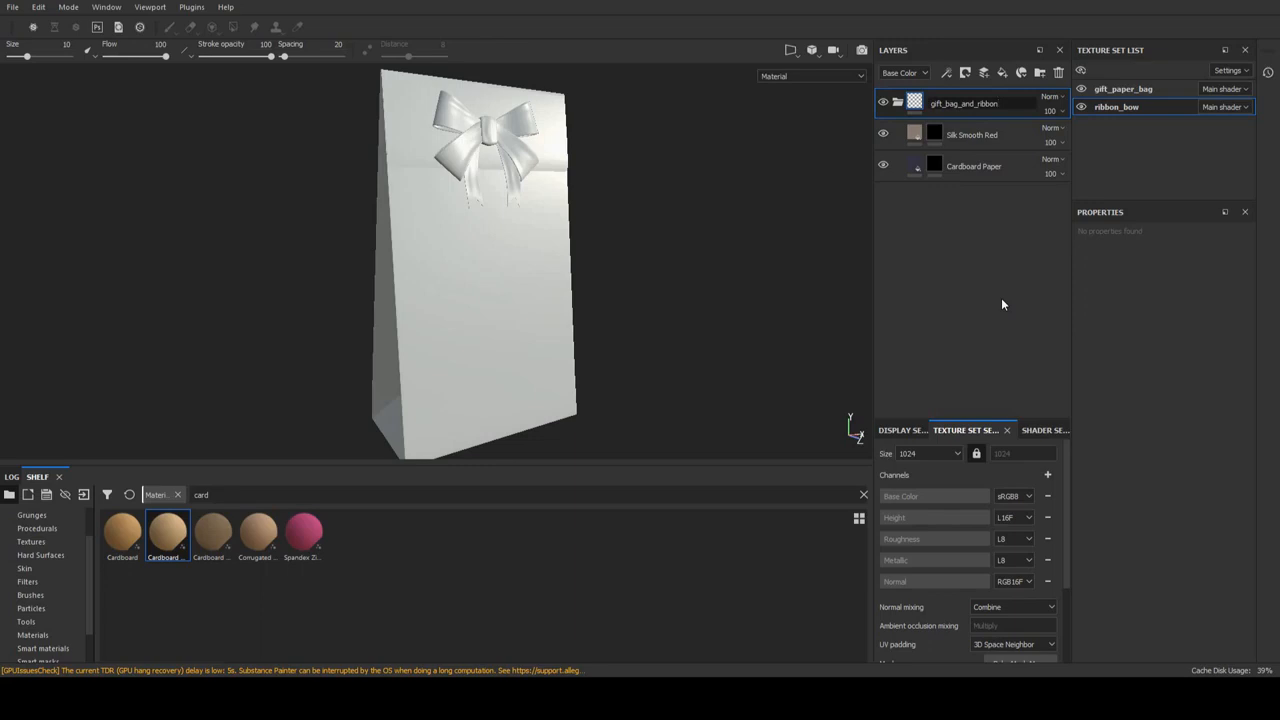
text(_my_)
key(Return)
Step: Create a smart material from the _my_gift_bag_and_ribbon folder
right_click(993, 100)
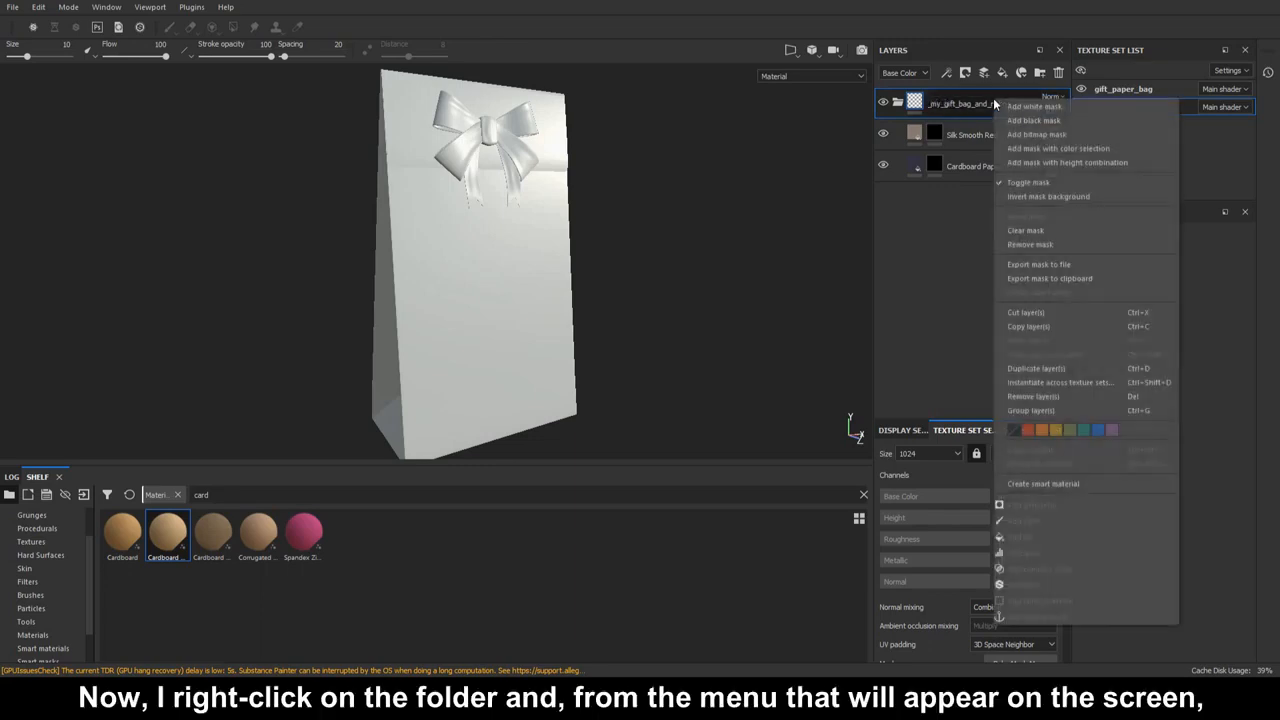
click(1117, 484)
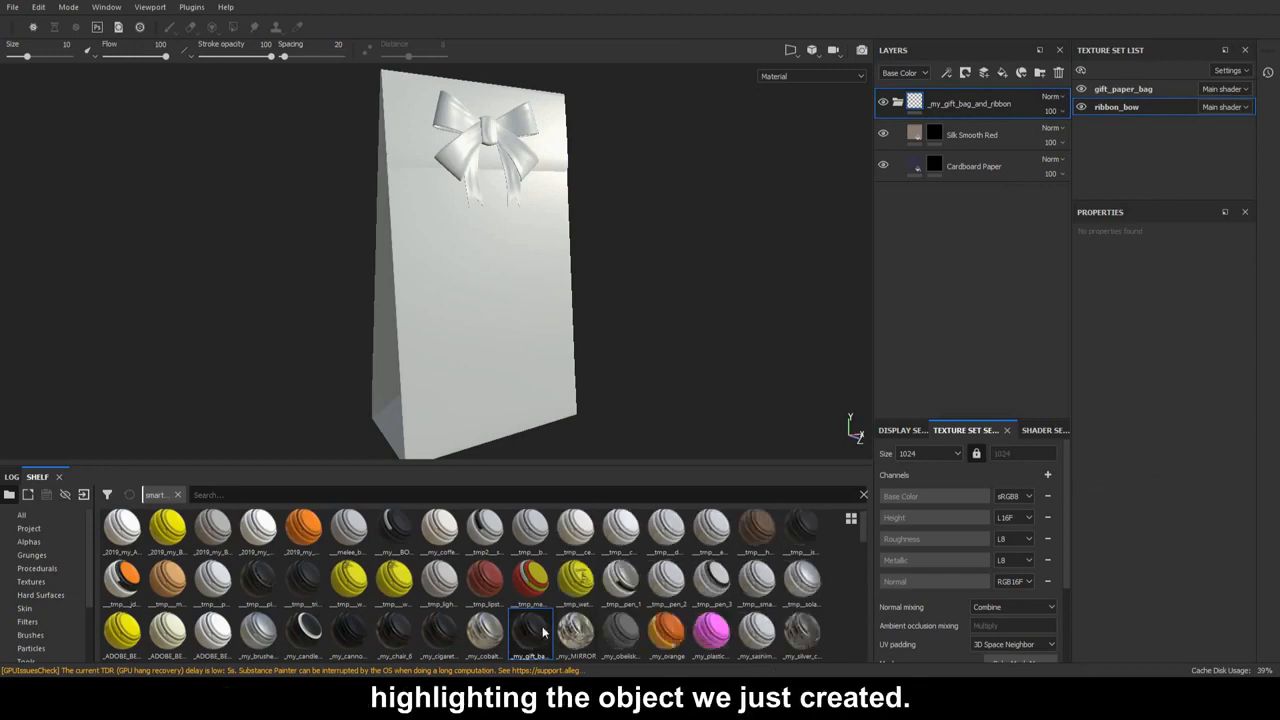
Step: Search the smart materials for "ribbon" and look at the preview and resource details of _my_gift_bag_and_ribbon
scroll(556, 622, down, 5)
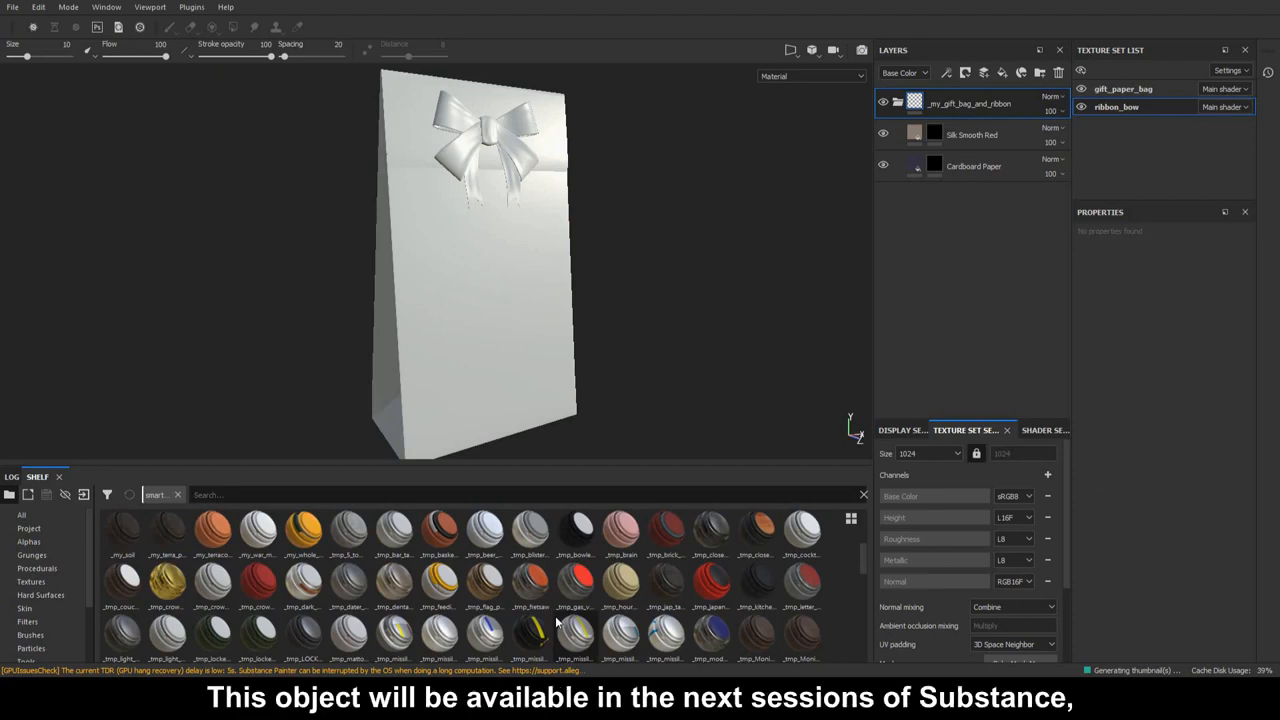
click(277, 493)
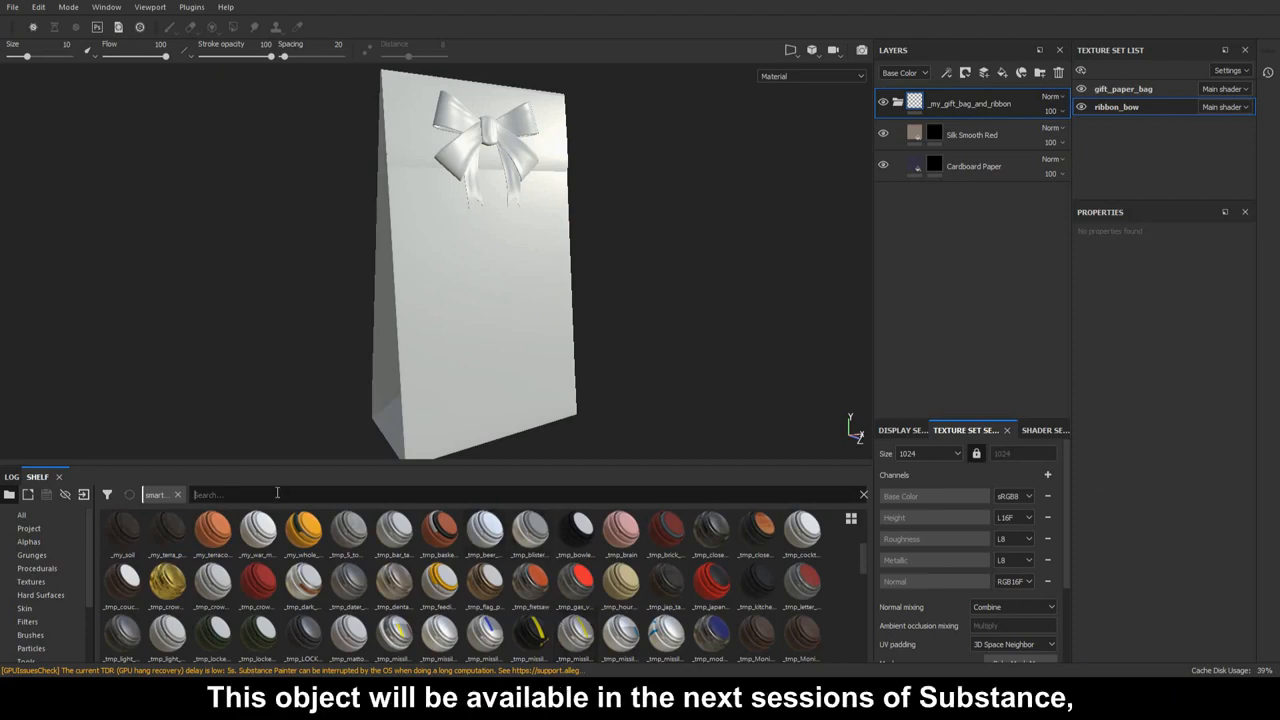
text(ribbon)
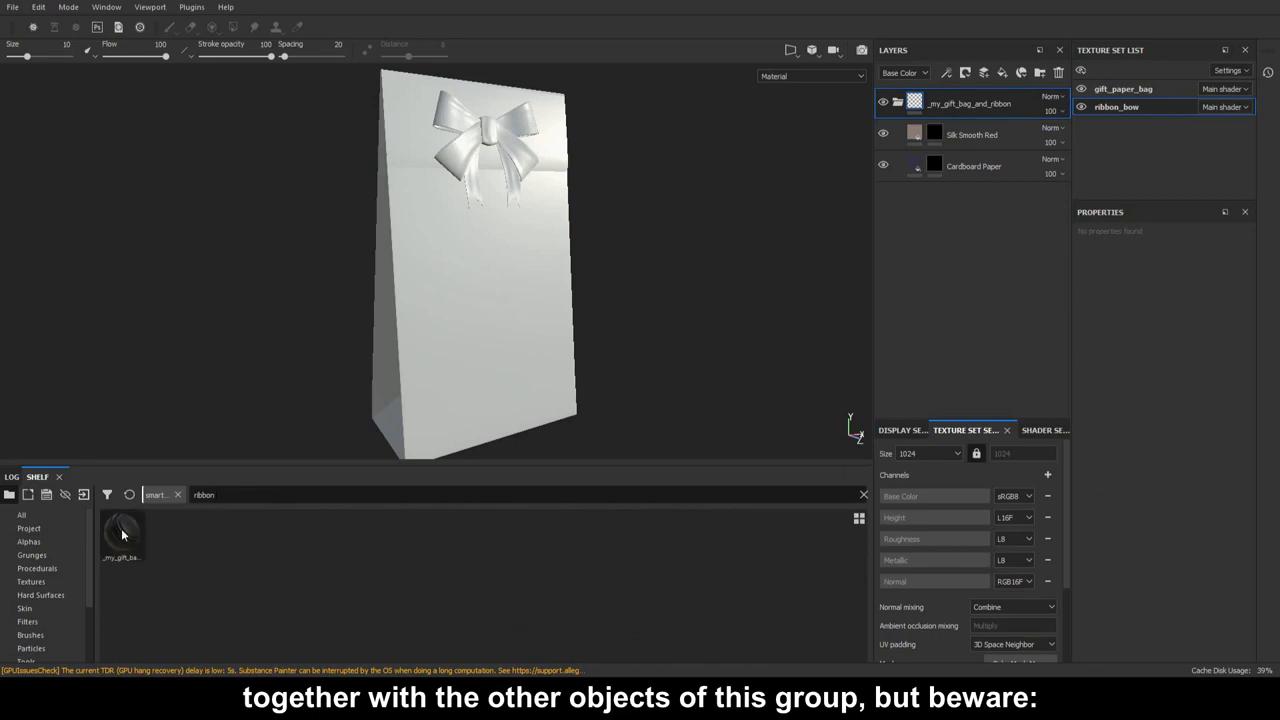
mouse_move(122, 535)
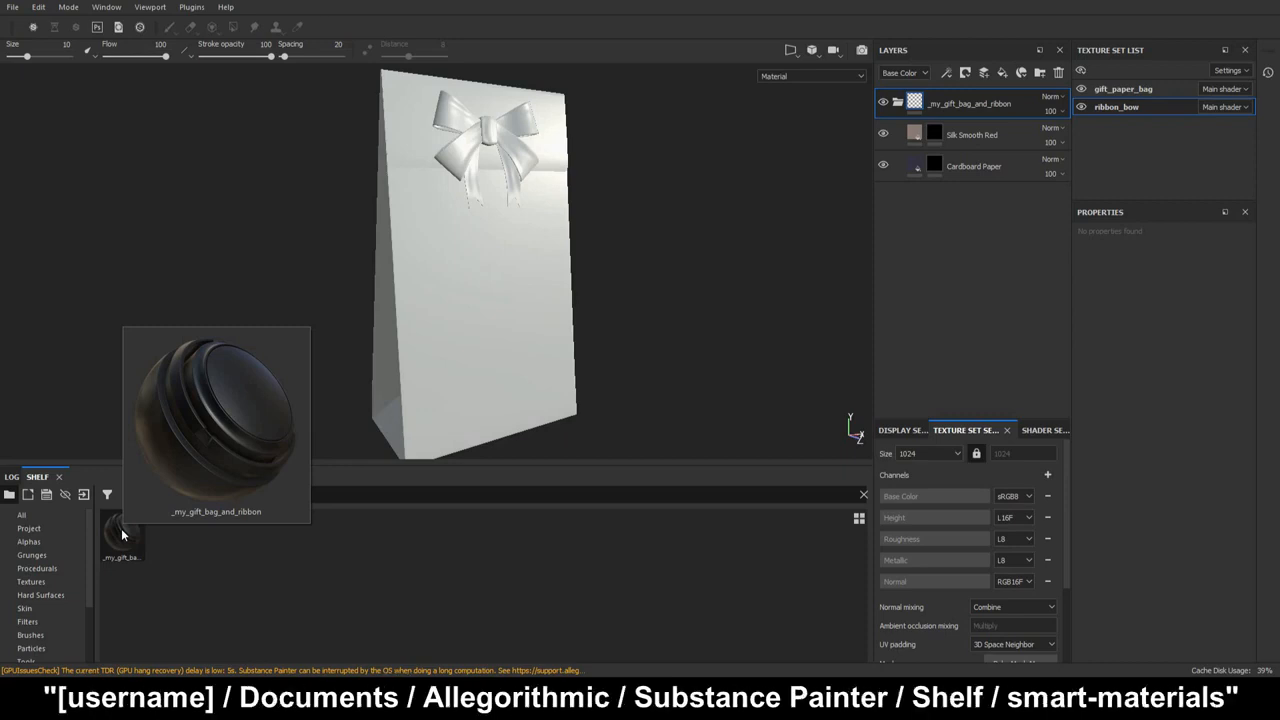
right_click(121, 534)
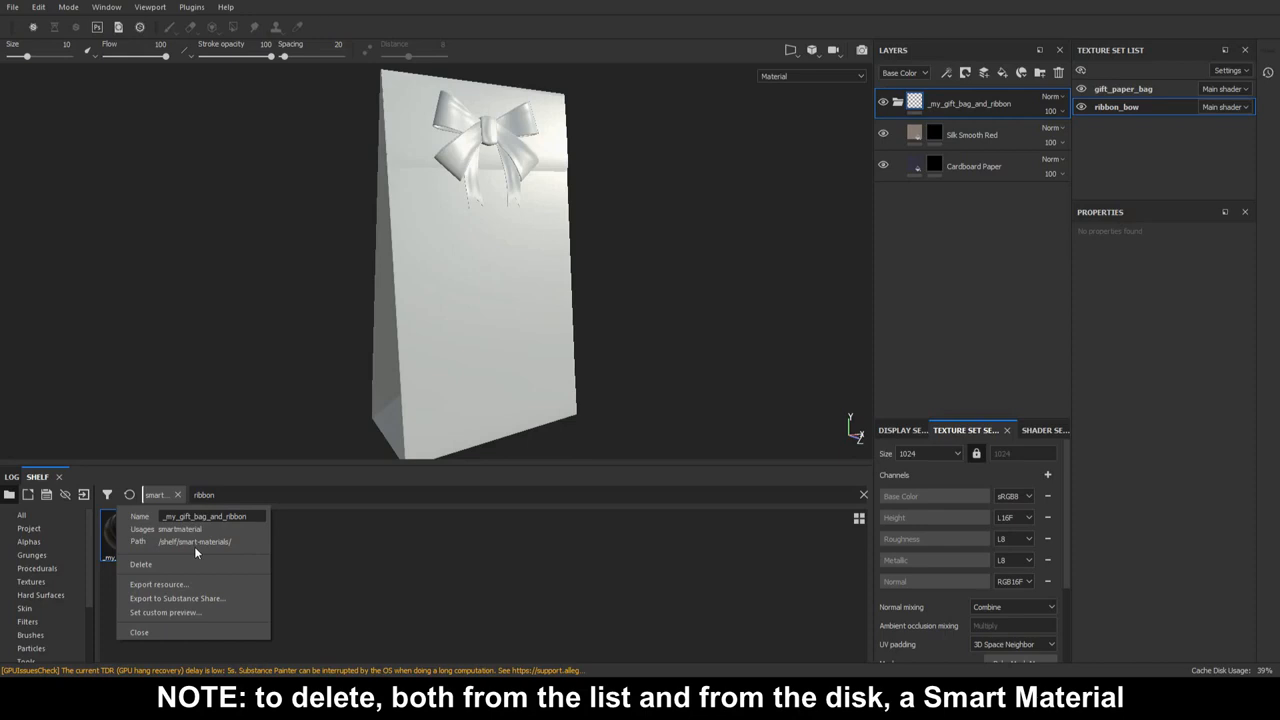
click(386, 565)
Step: Clear the shelf search and check the resource details of the _2019_my_GLASS smart material
double_click(203, 494)
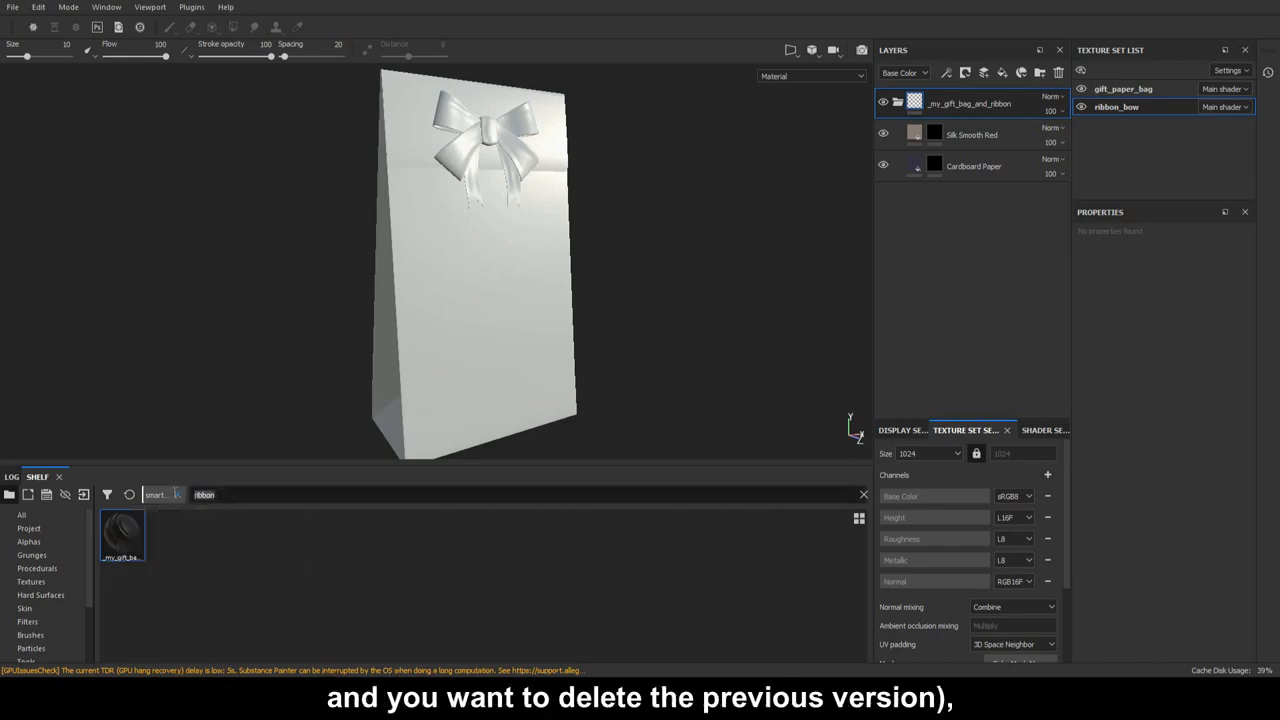
key(BackSpace)
right_click(253, 537)
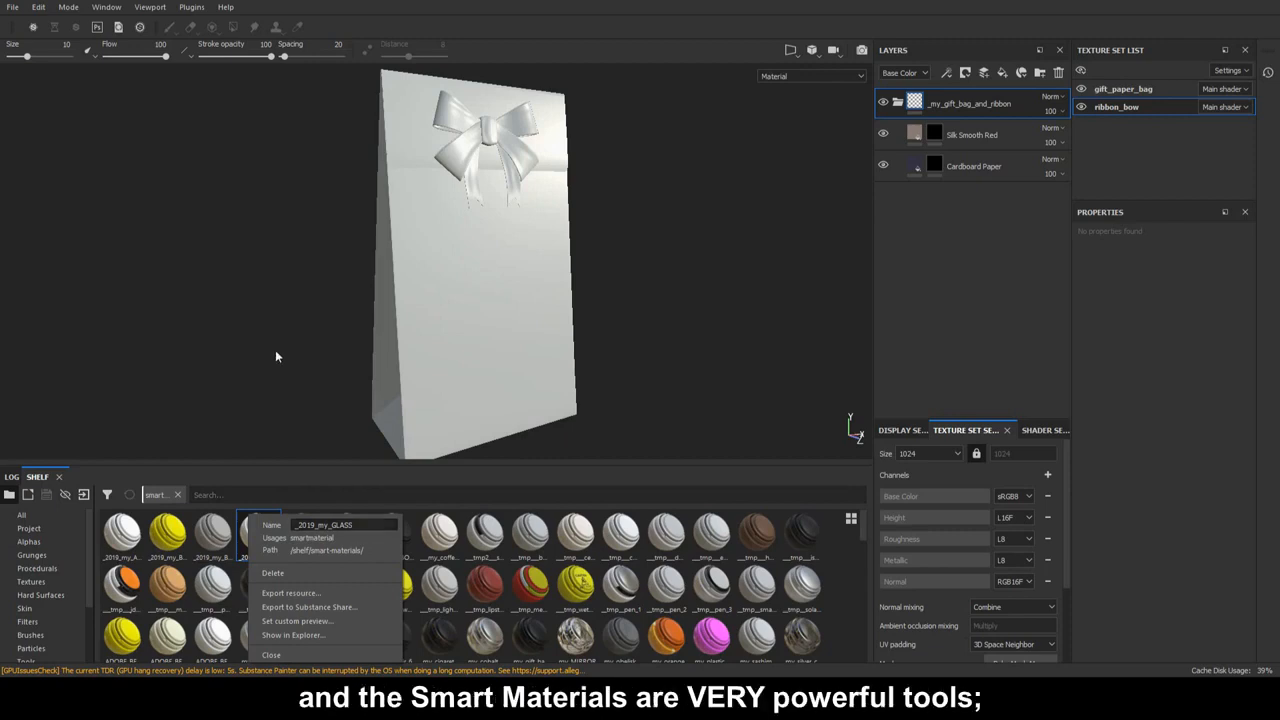
key(Escape)
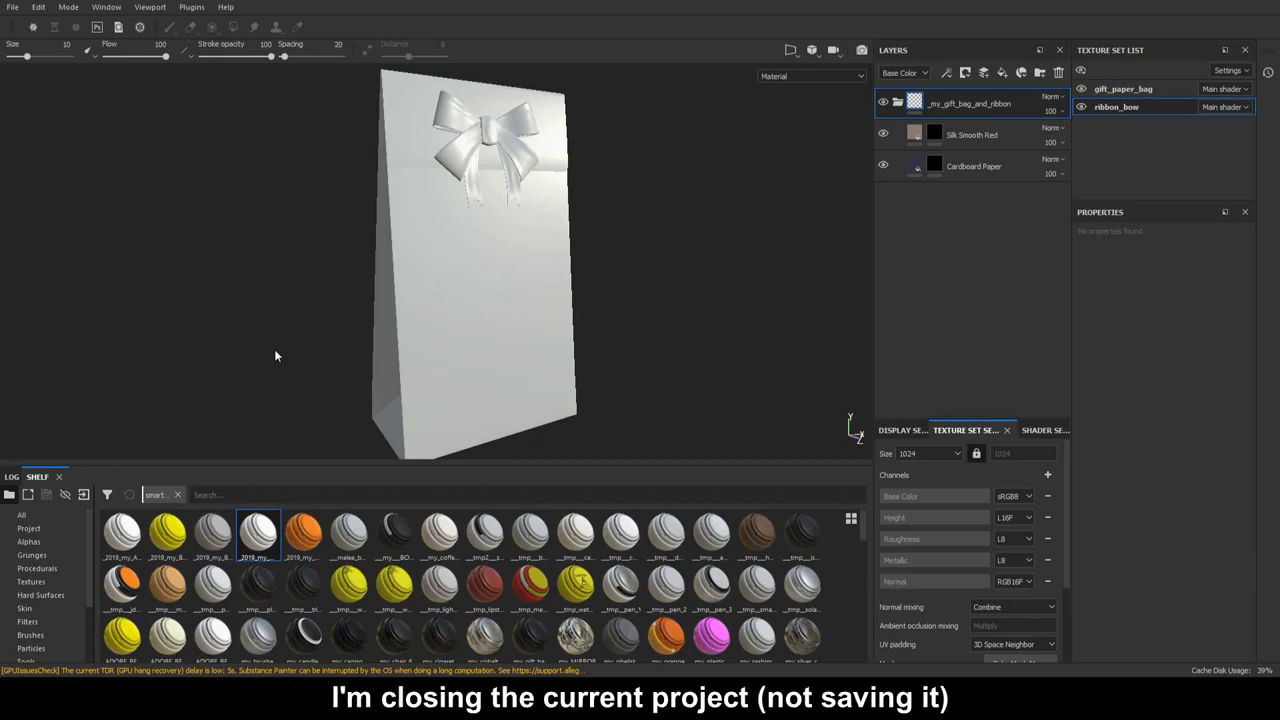
Step: Create a new project from small_gift_paper_bag.fbx, discarding the changes in the current project
click(275, 350)
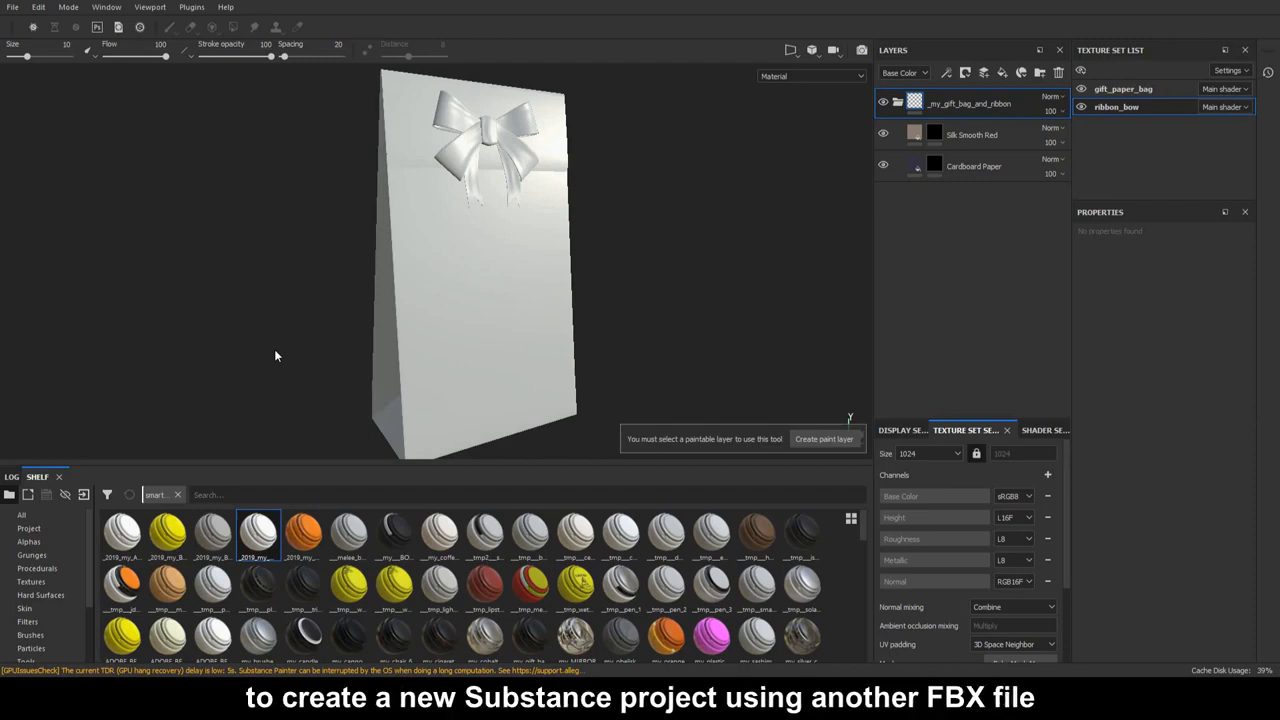
click(22, 8)
click(30, 28)
click(773, 206)
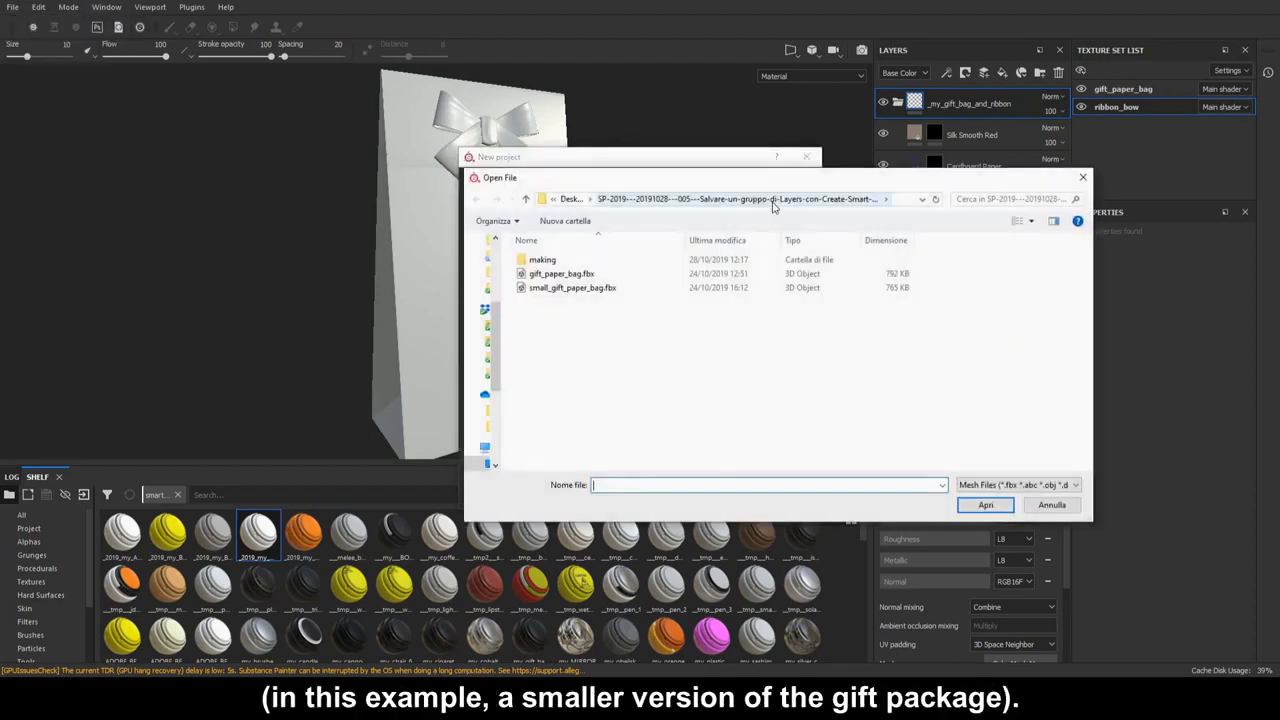
double_click(576, 289)
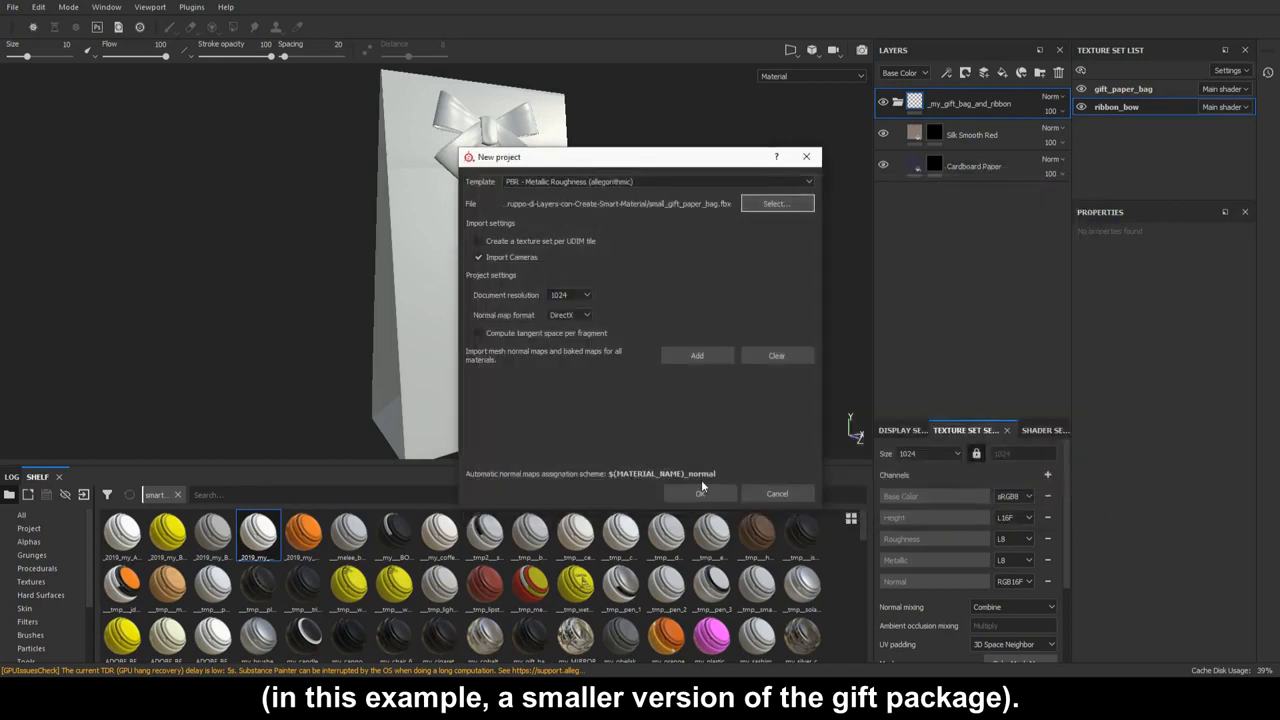
click(709, 494)
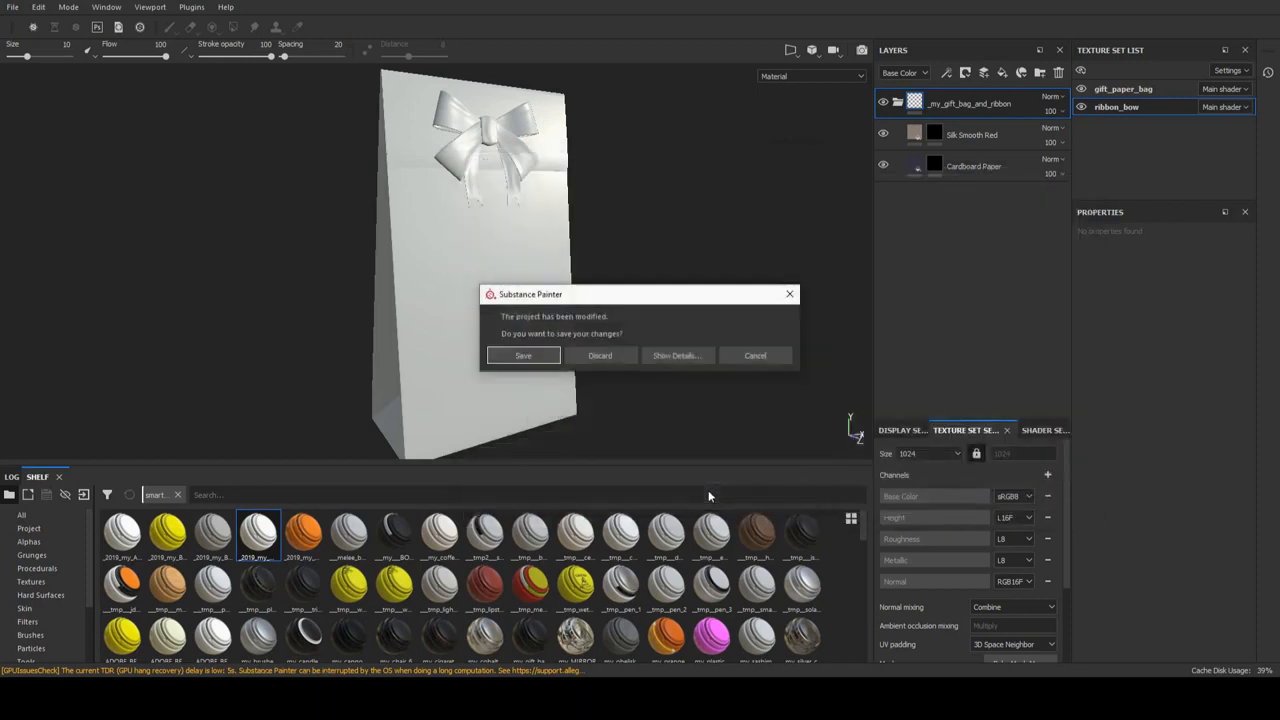
click(612, 359)
Step: Delete the default layer from both the paper_bag and ribbon_bow texture sets
click(1058, 72)
click(1116, 106)
click(1058, 72)
alt+drag(679, 279, 568, 322)
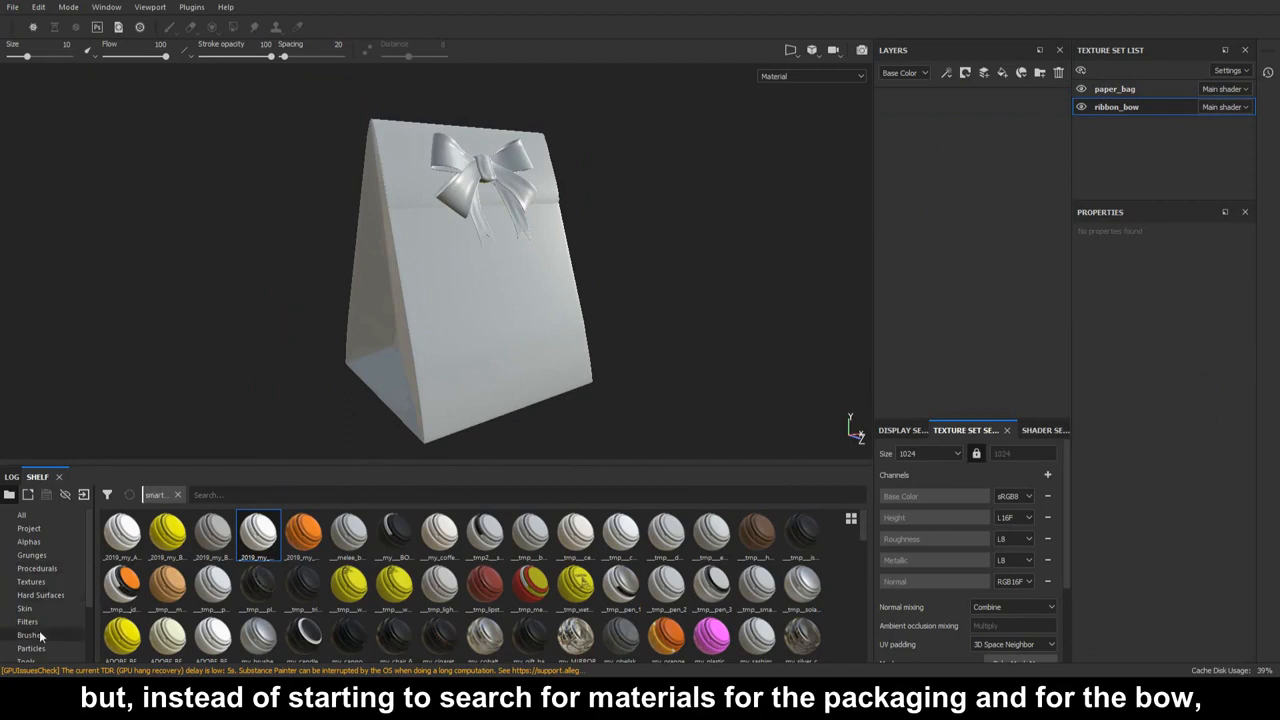
Step: Show the smart materials in the shelf and search them for "ribbon"
scroll(45, 590, down, 3)
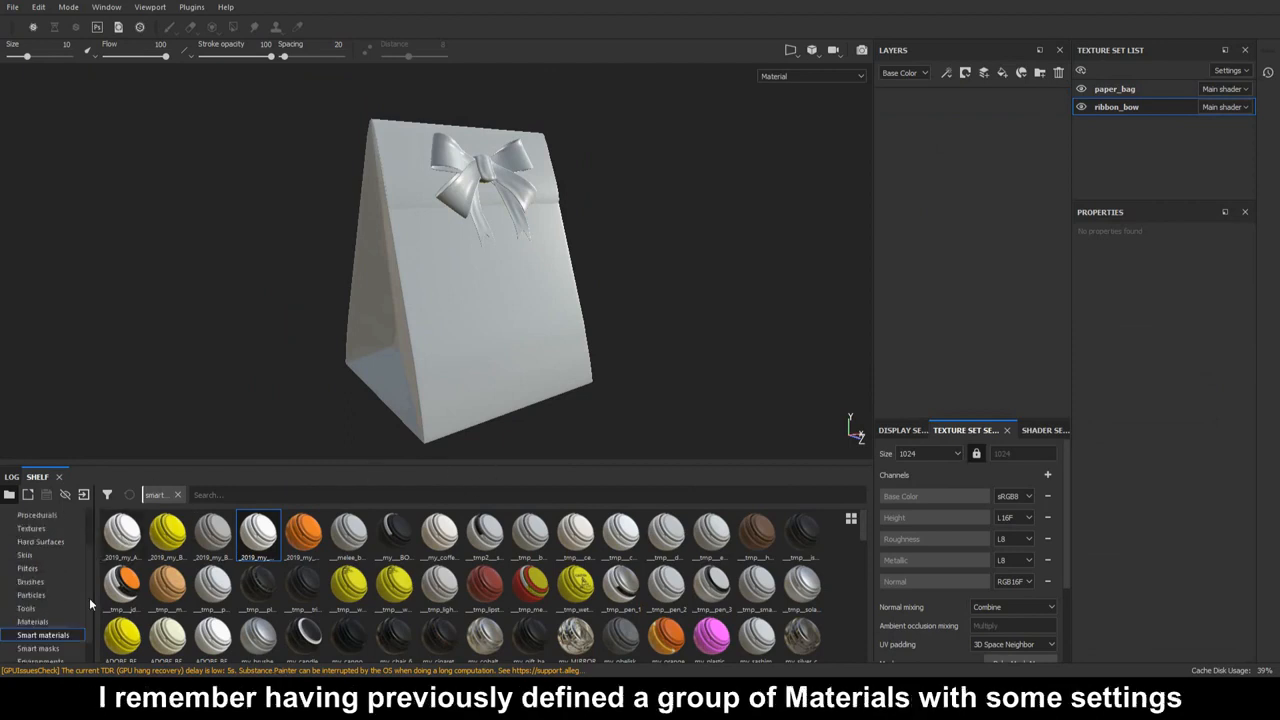
click(33, 595)
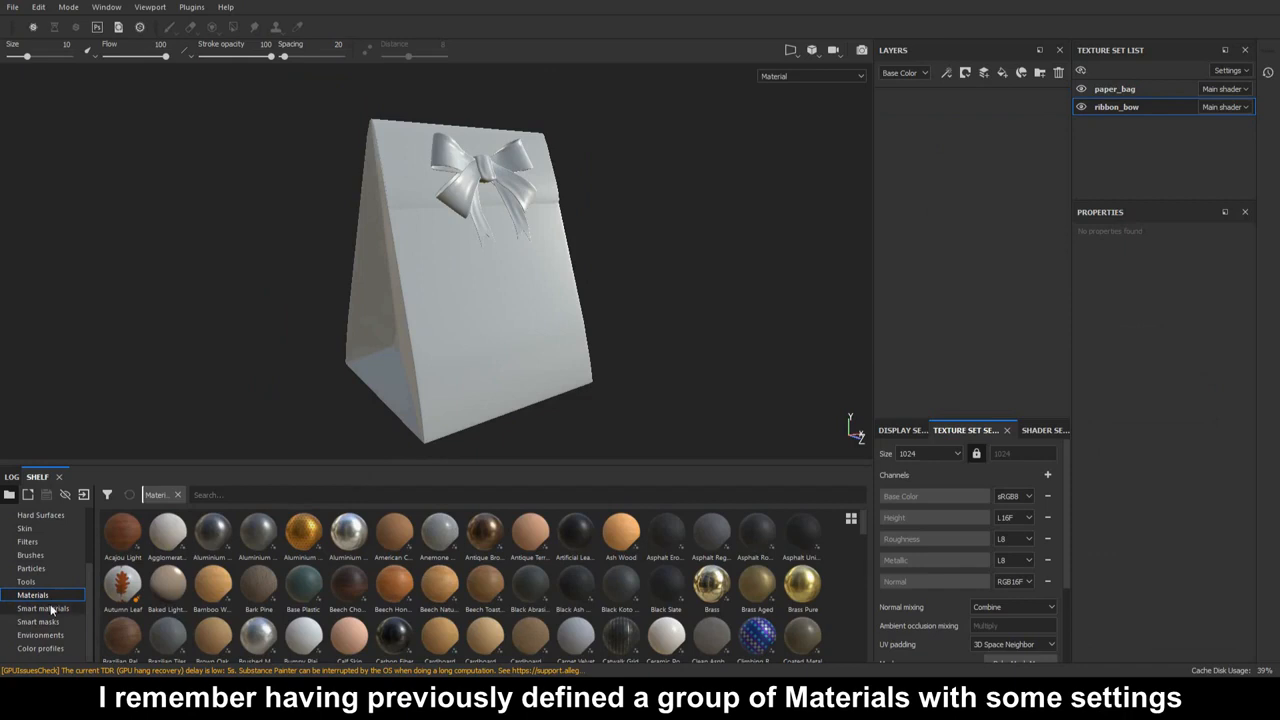
click(50, 609)
click(245, 491)
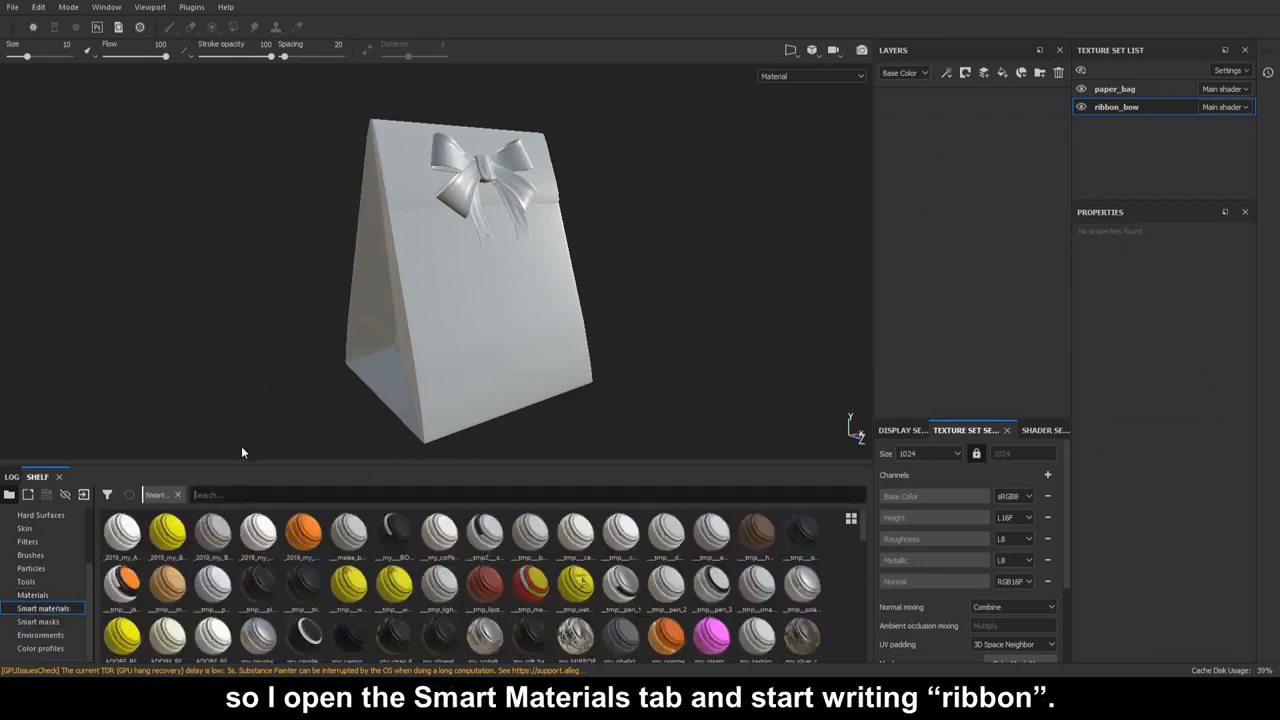
text(ribbon)
Step: Add the _my_gift_bag_and_ribbon smart material to the ribbon_bow texture set and give its Silk Smooth Red layer a white mask
drag(121, 533, 940, 140)
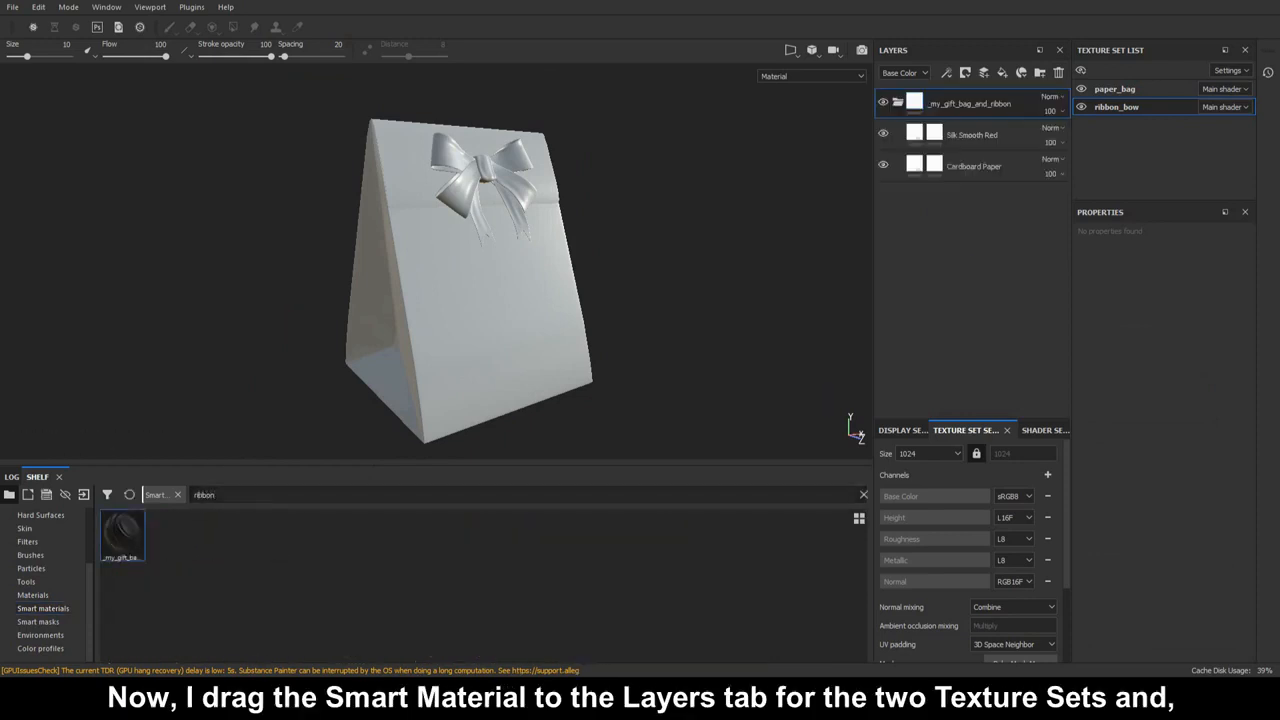
right_click(936, 137)
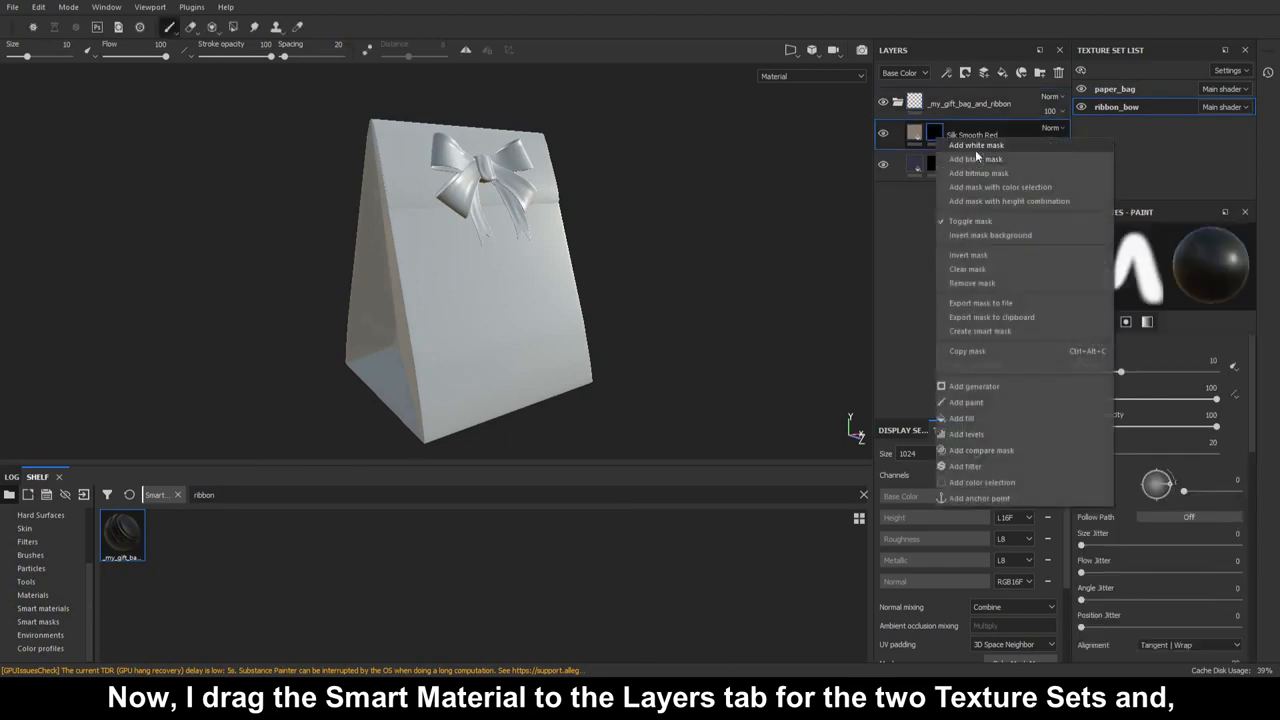
click(976, 156)
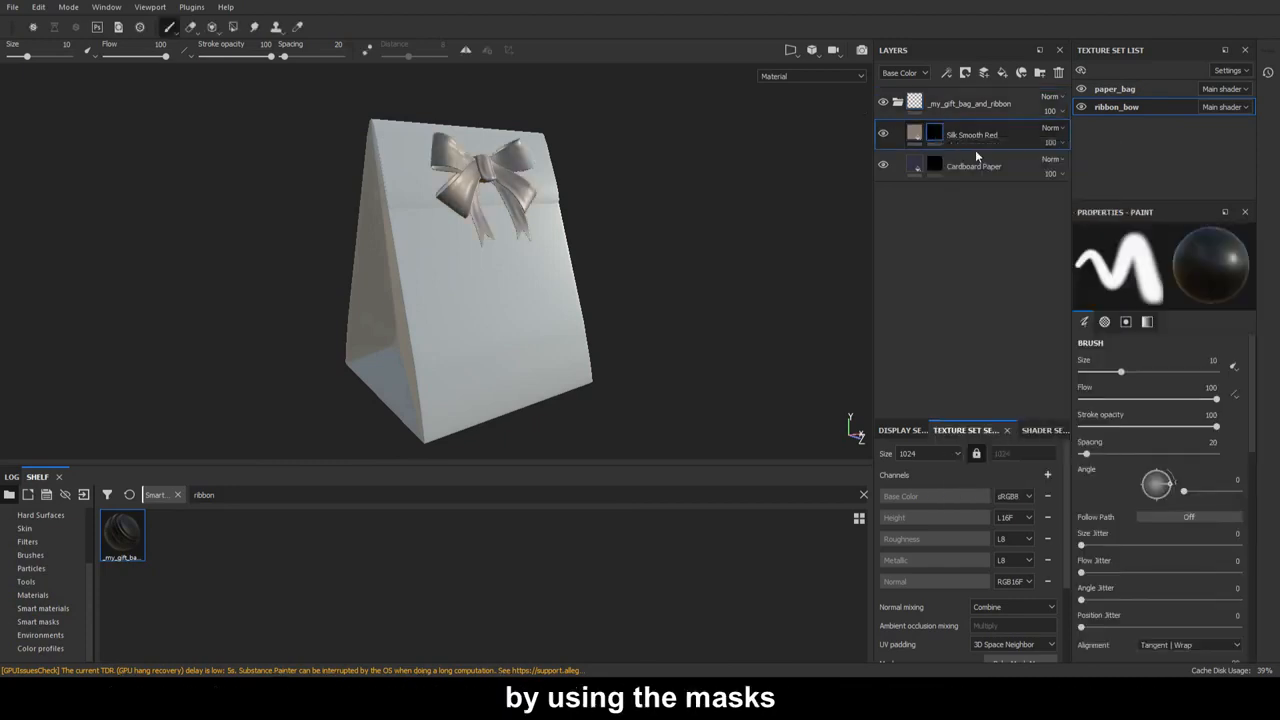
Step: Add the _my_gift_bag_and_ribbon smart material to the paper_bag texture set and give its Cardboard Paper layer a white mask
click(1142, 91)
drag(121, 535, 948, 157)
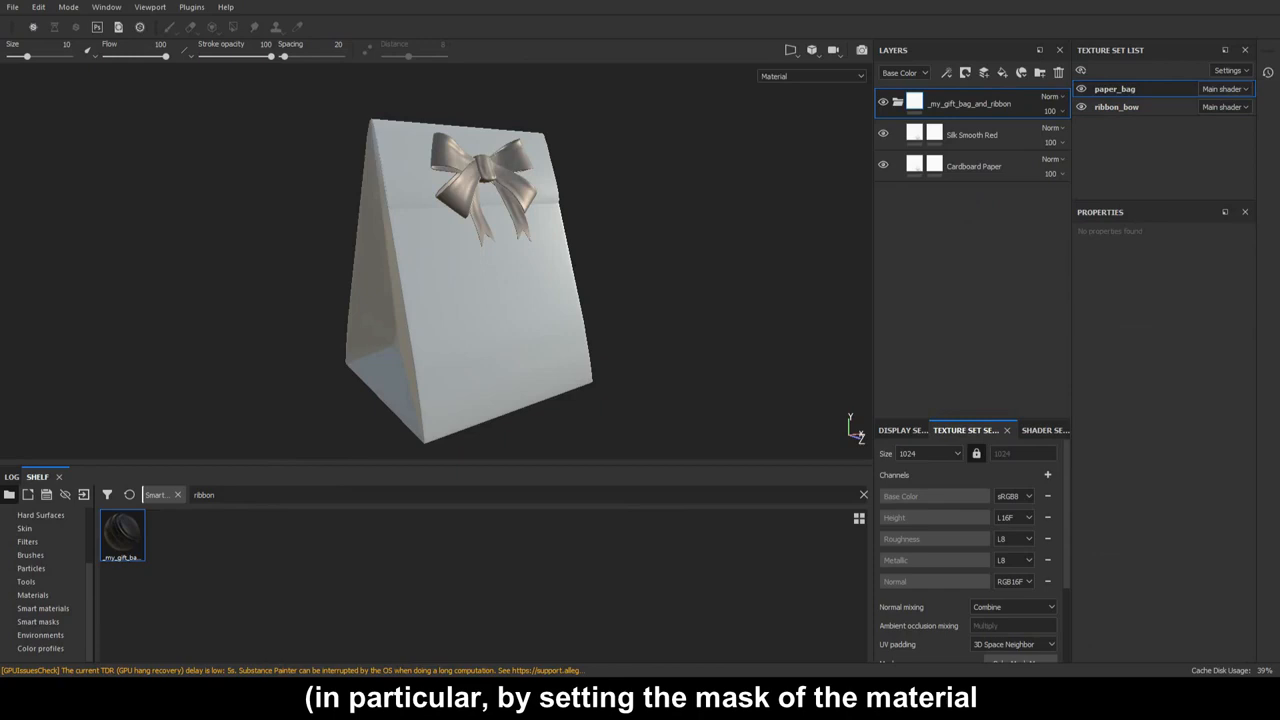
right_click(934, 164)
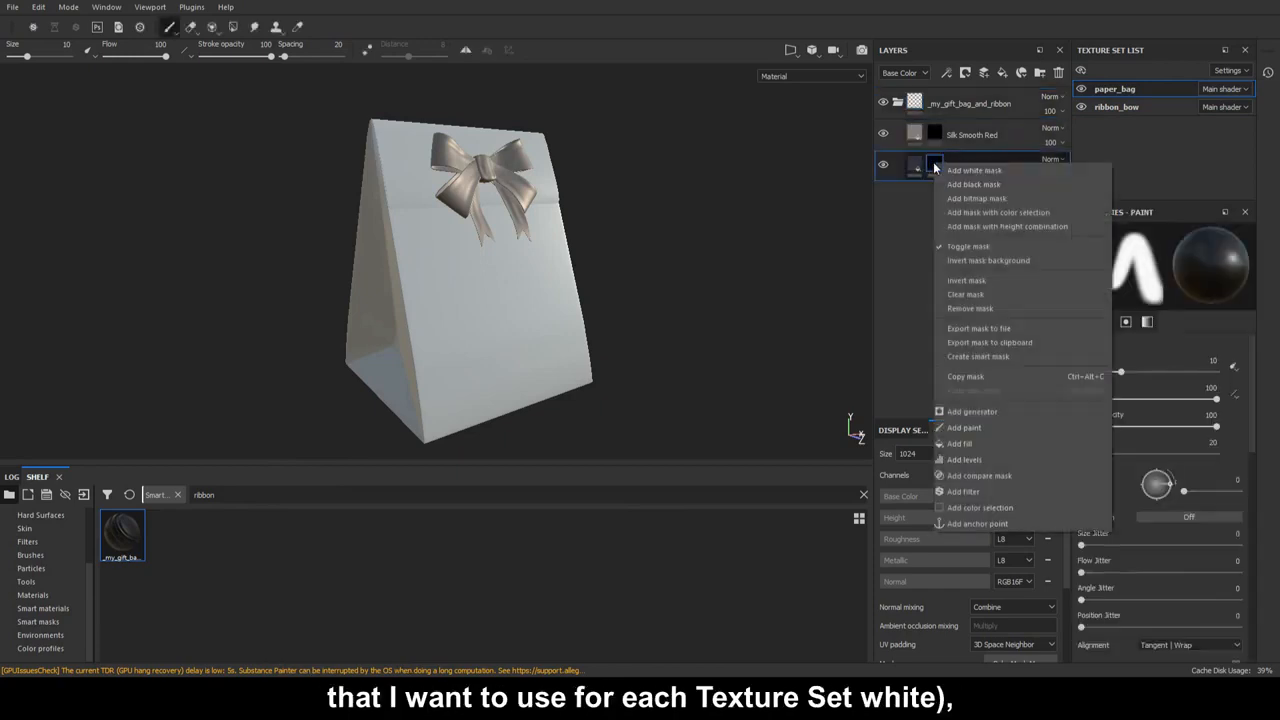
click(1043, 171)
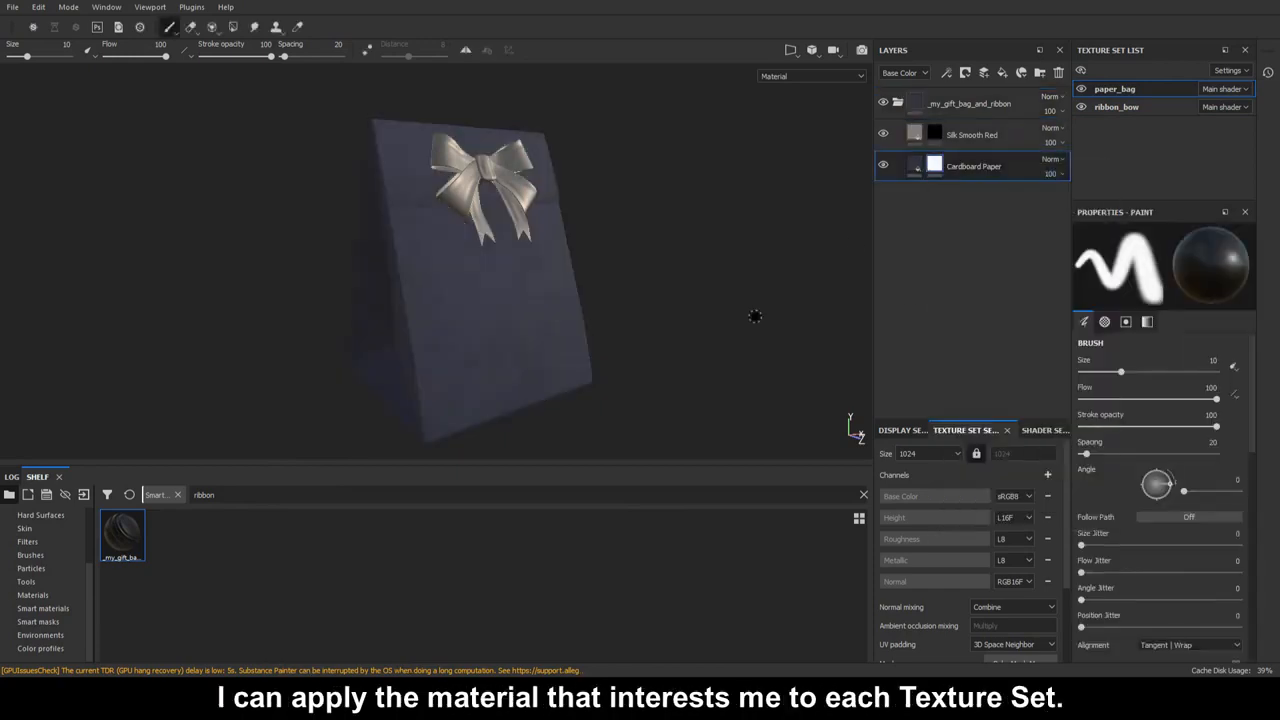
Step: Examine the textured bag, the layer masks in both texture sets, and the smart material's preview in the shelf
alt+drag(726, 312, 697, 305)
scroll(697, 306, up, 1)
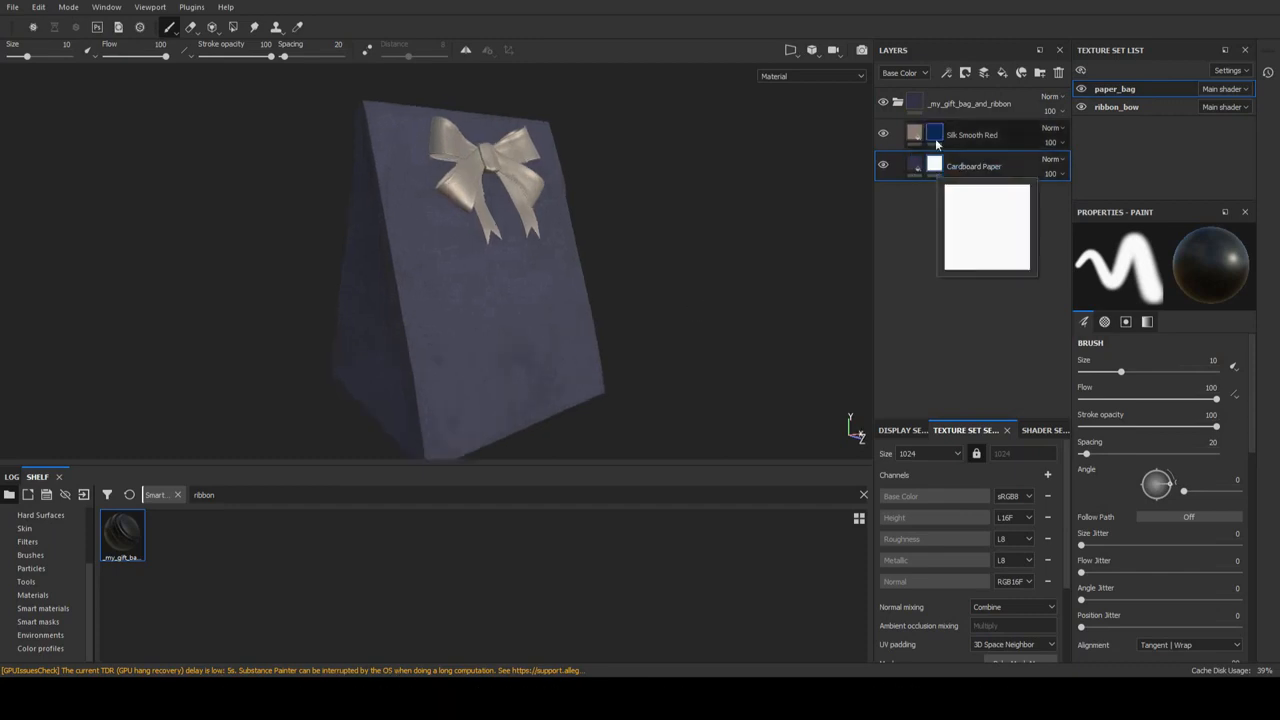
mouse_move(936, 140)
click(1112, 106)
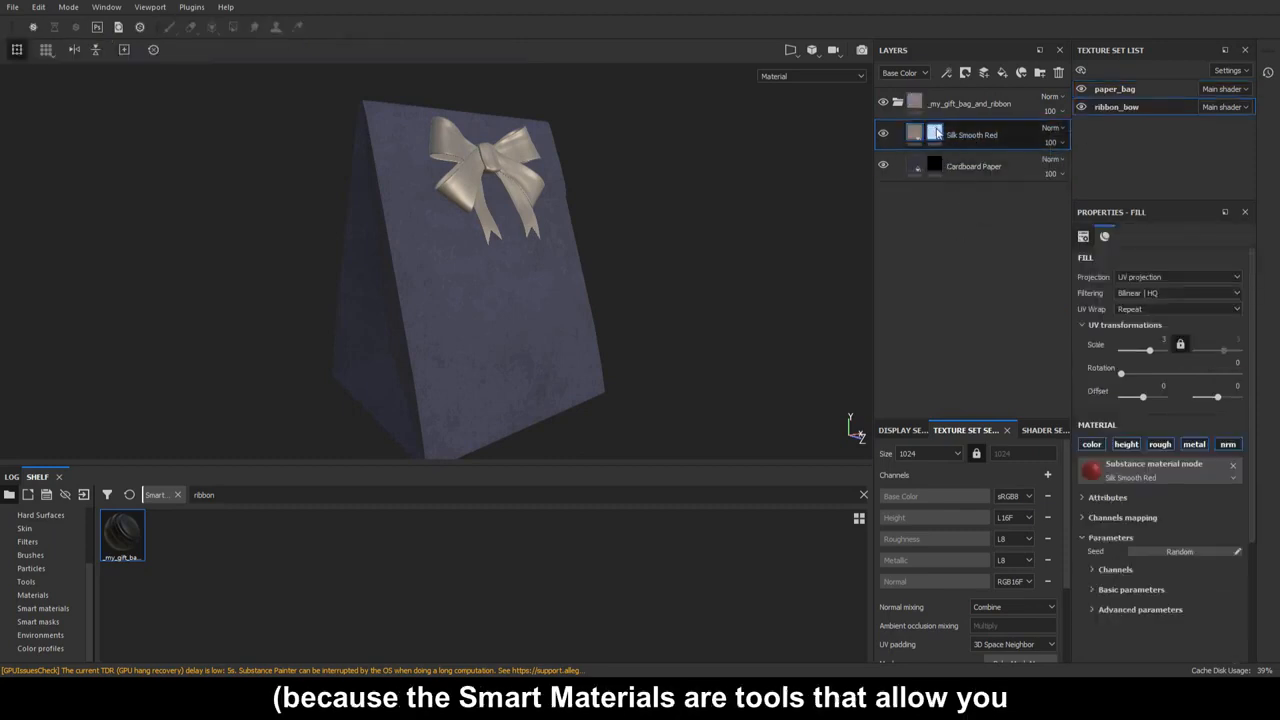
mouse_move(936, 170)
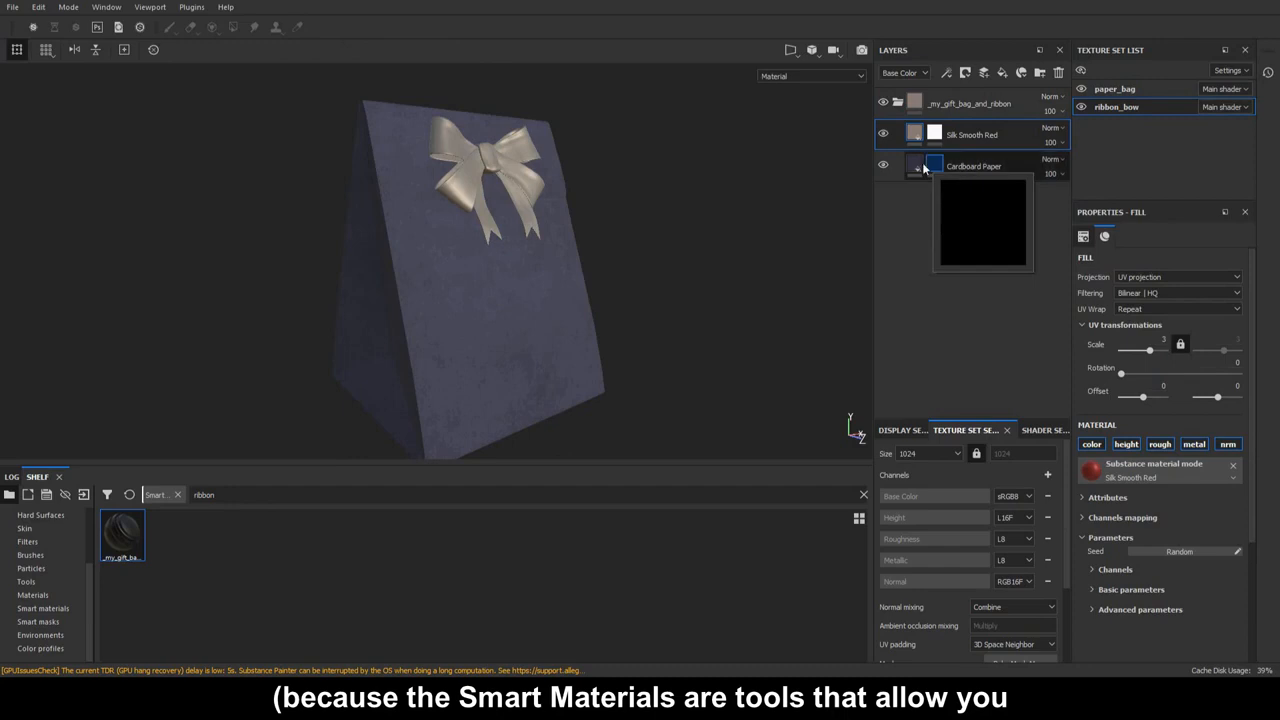
right_click(936, 172)
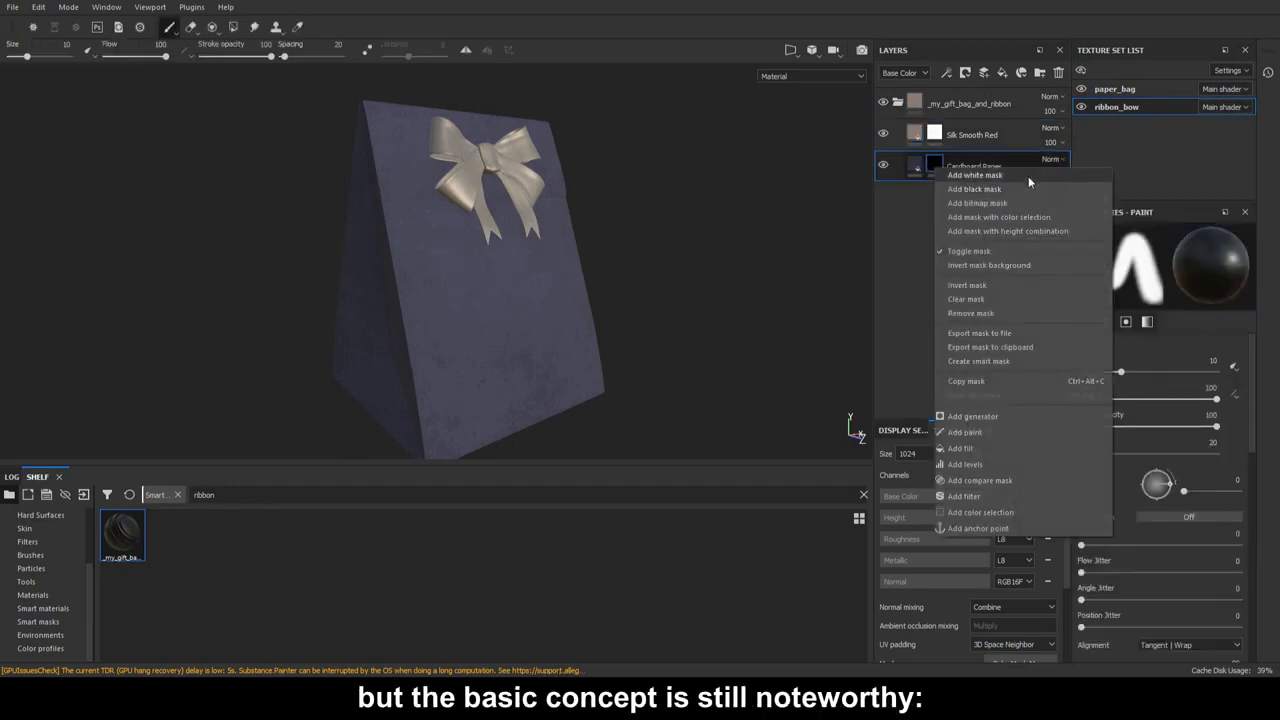
click(918, 235)
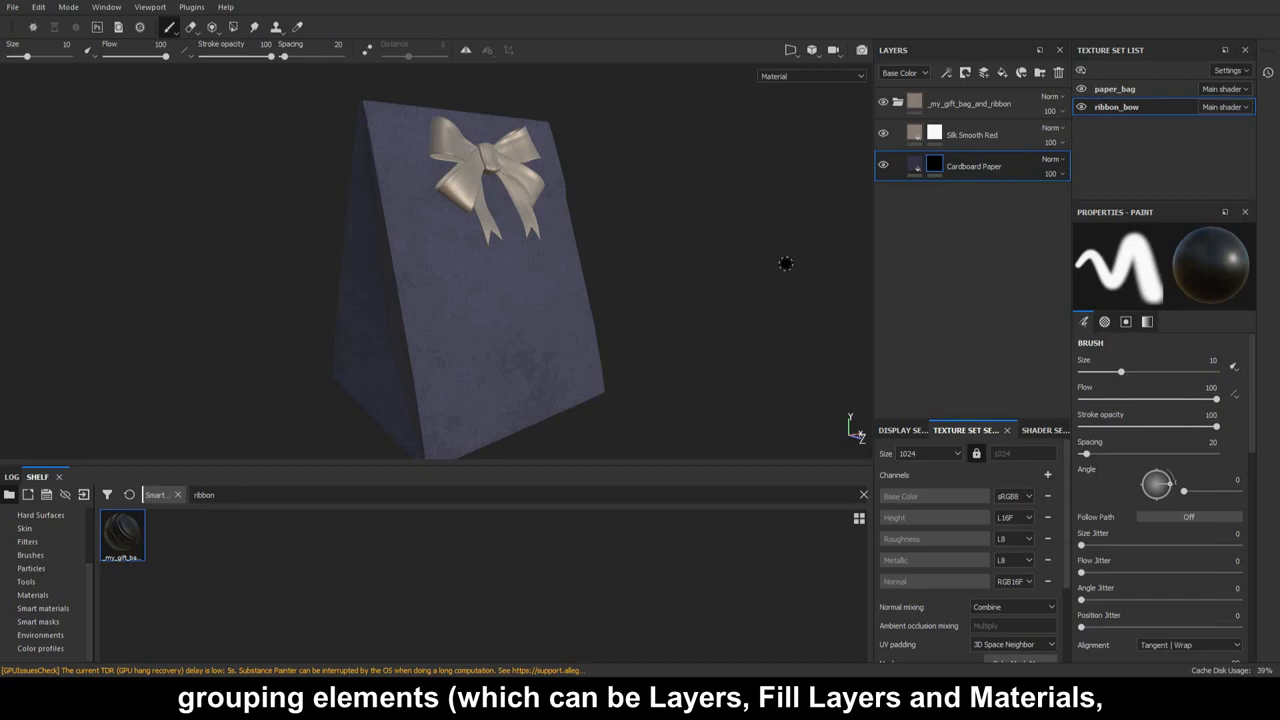
mouse_move(785, 264)
shift+right_down()
mouse_move(771, 266)
mouse_move(800, 274)
shift+right_up()
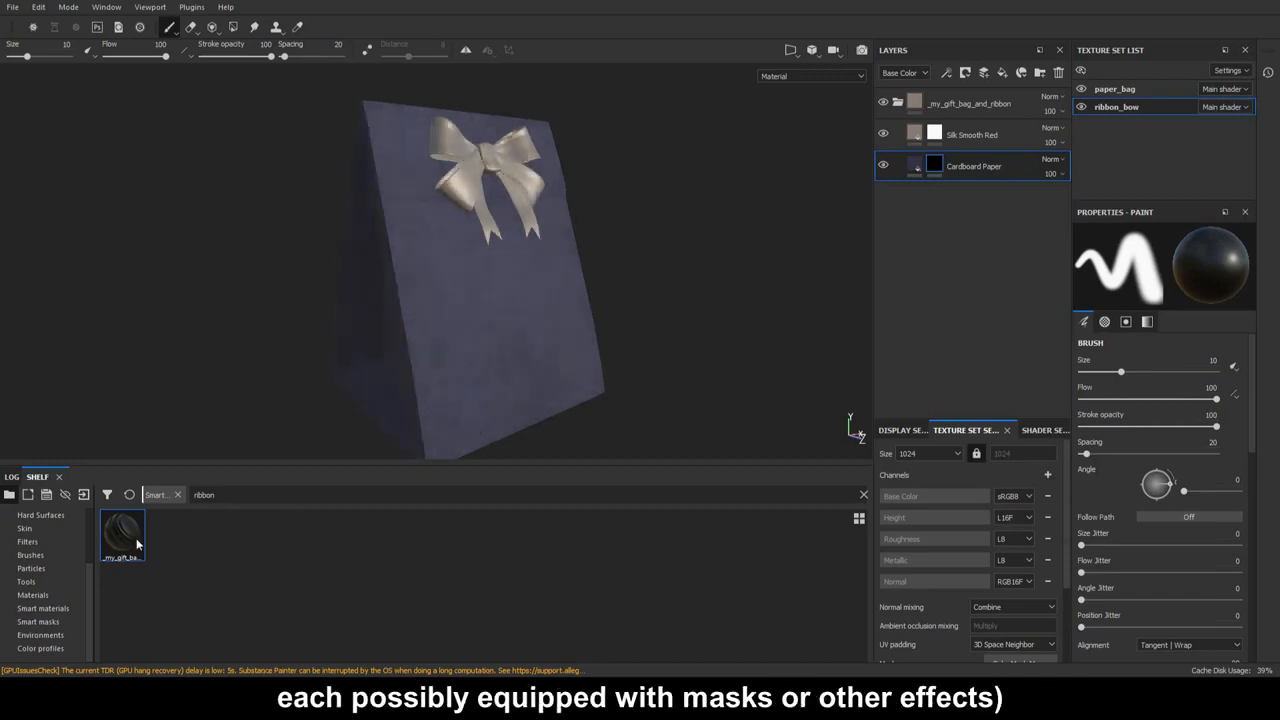
mouse_move(137, 543)
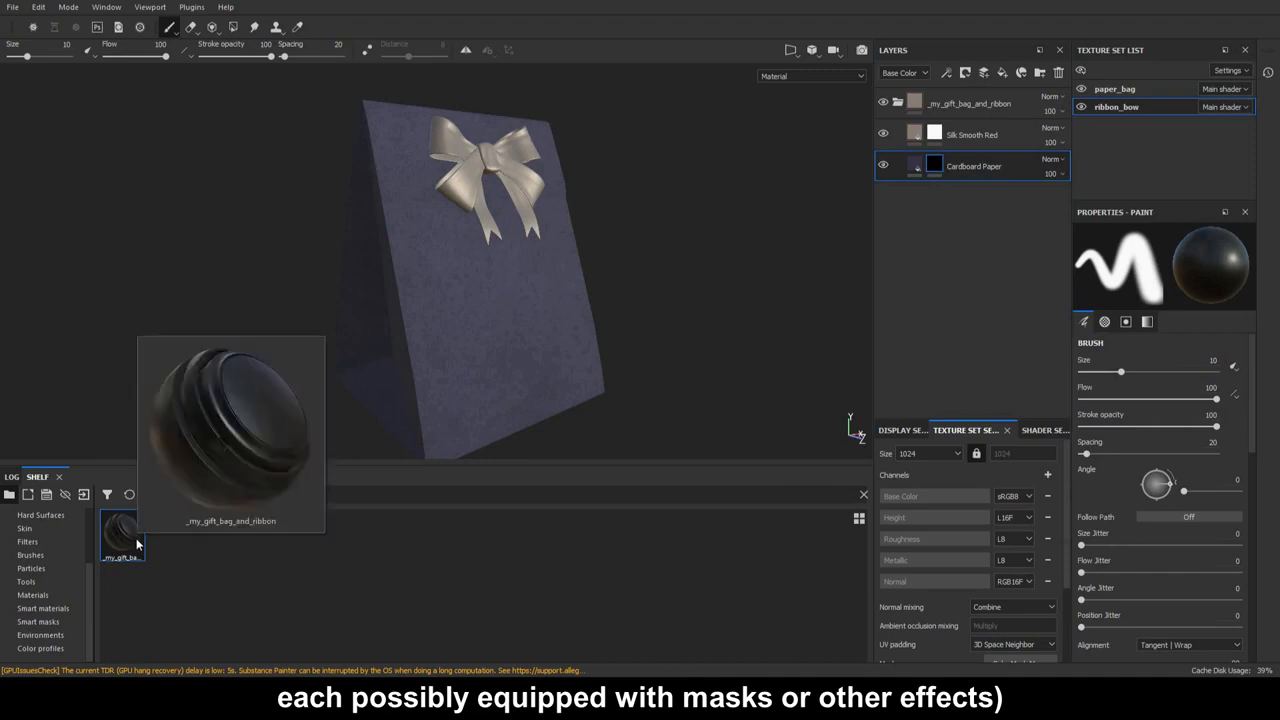